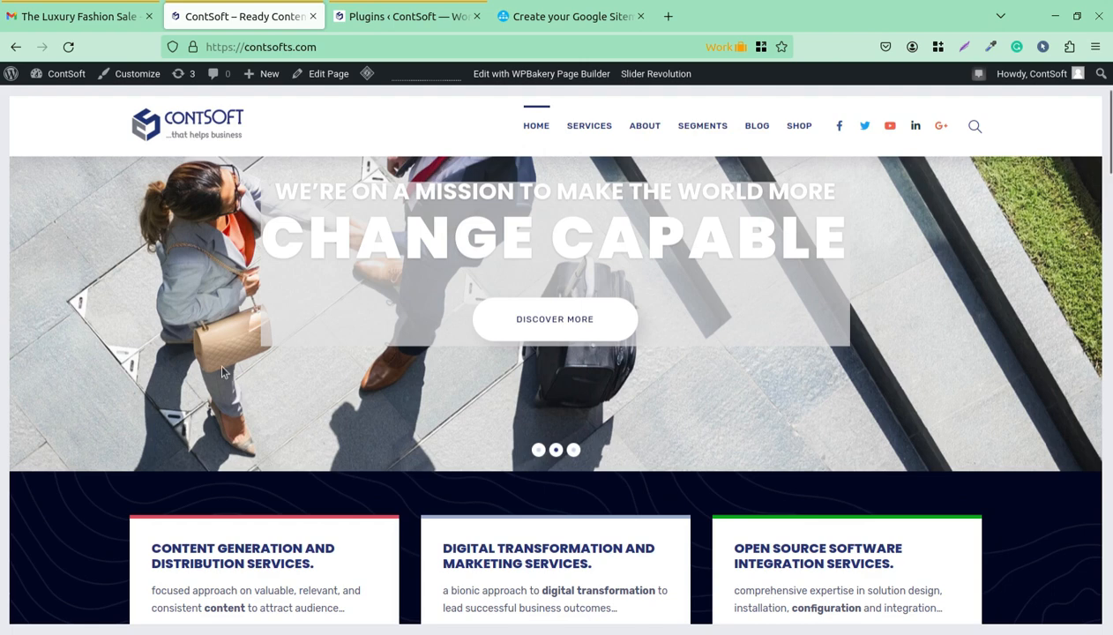
{"action": "scroll", "coordinate": [221, 372], "scroll_direction": "down", "scroll_amount": 3}
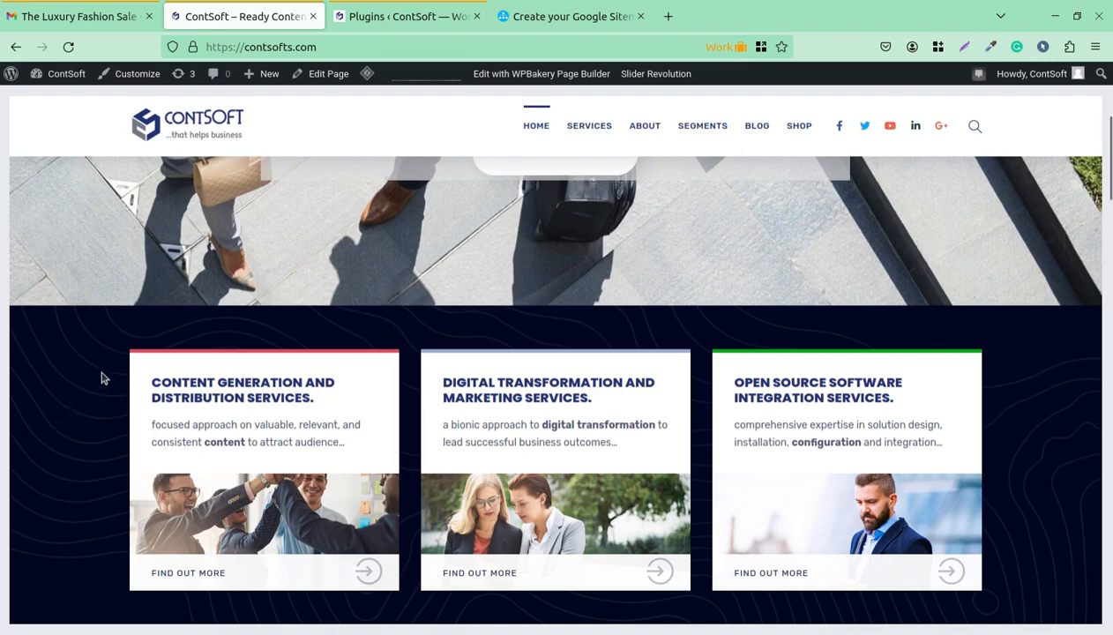
{"action": "scroll", "coordinate": [214, 313], "scroll_direction": "down", "scroll_amount": 3}
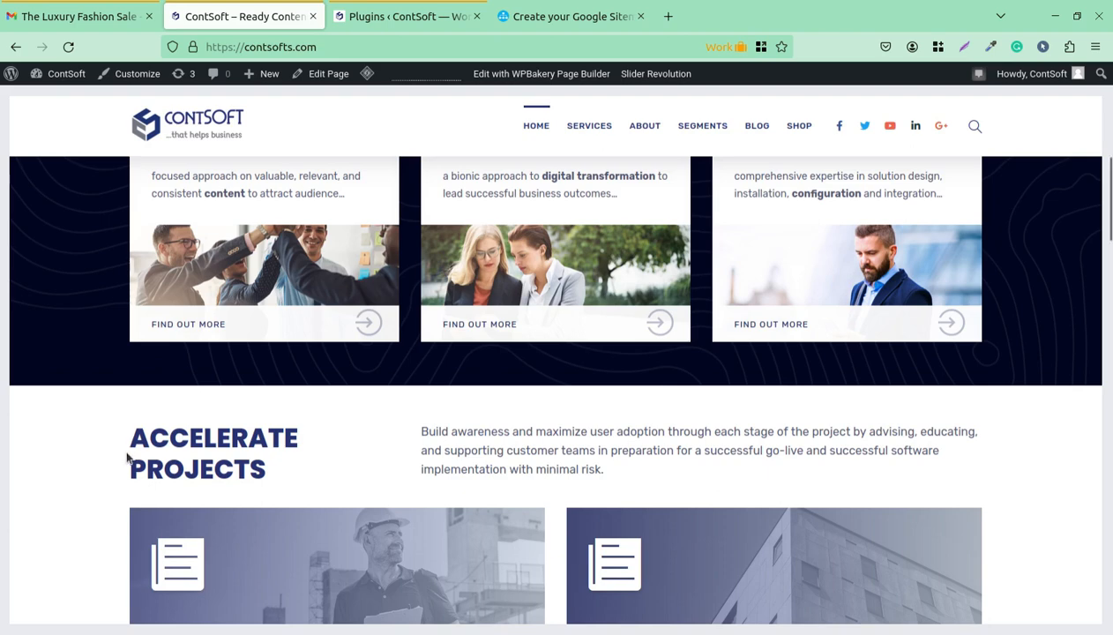
{"action": "scroll", "coordinate": [79, 385], "scroll_direction": "up", "scroll_amount": 2}
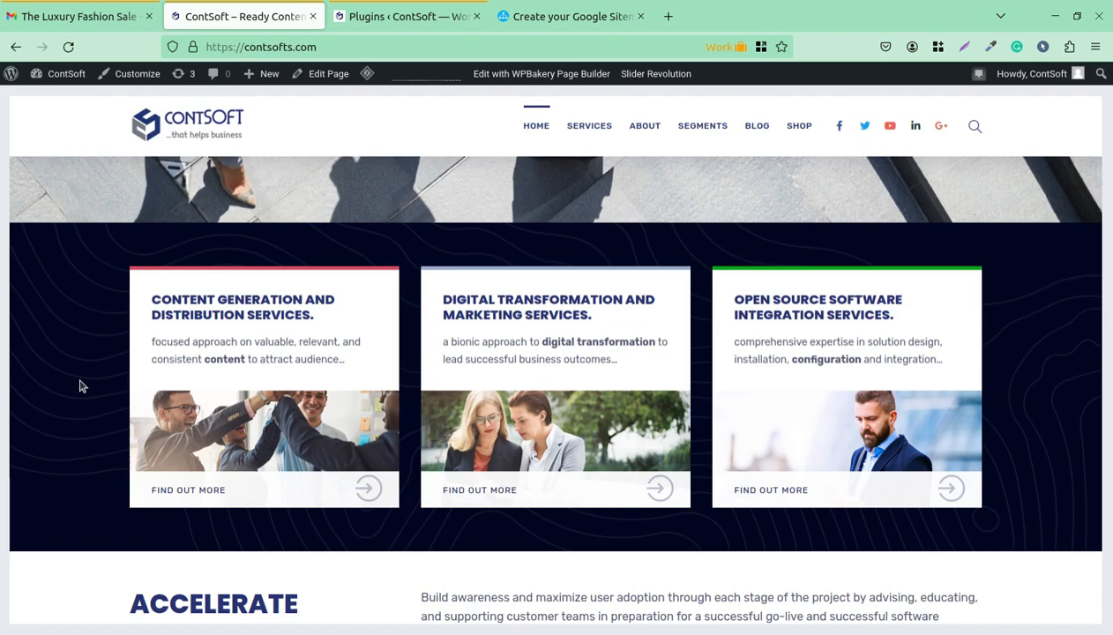
{"action": "left_click", "coordinate": [537, 18]}
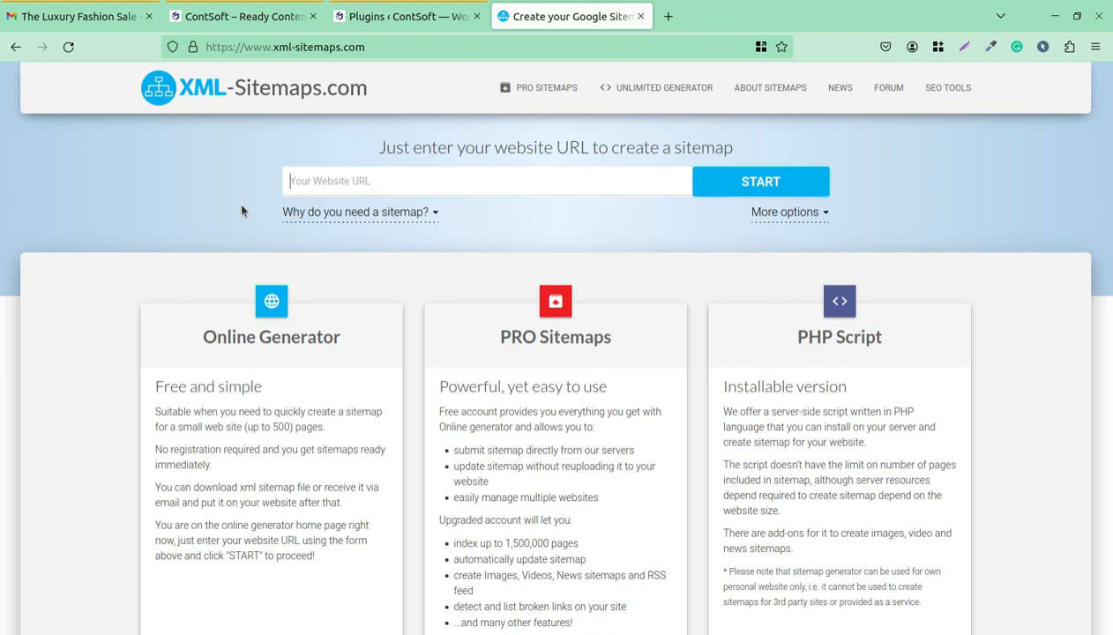
{"action": "type", "text": "https://contsofts.com/"}
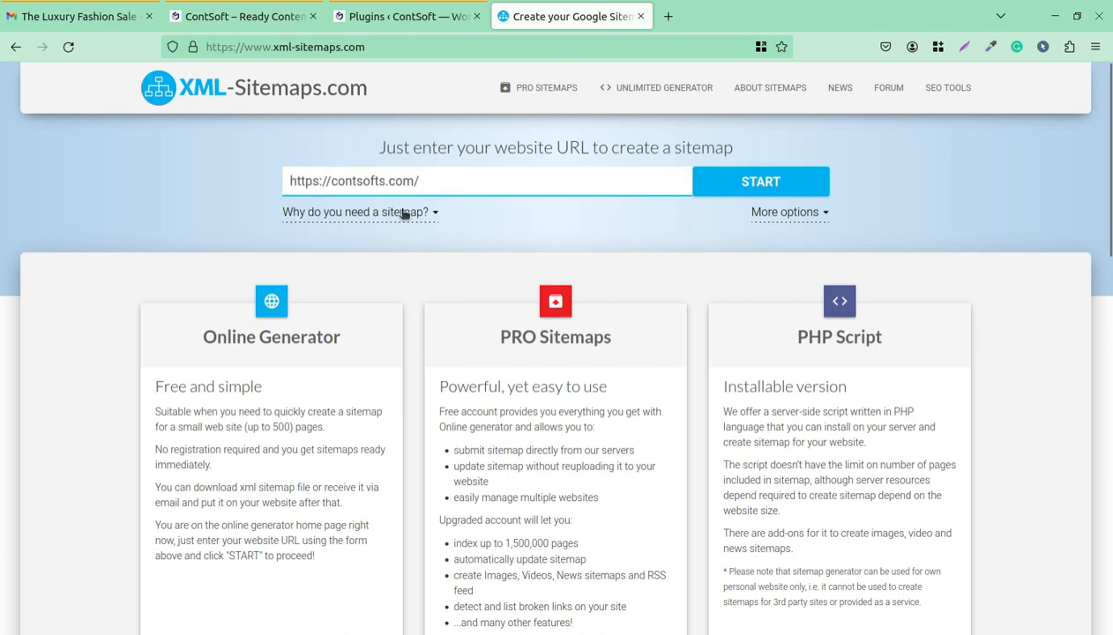
{"action": "key", "text": "BackSpace"}
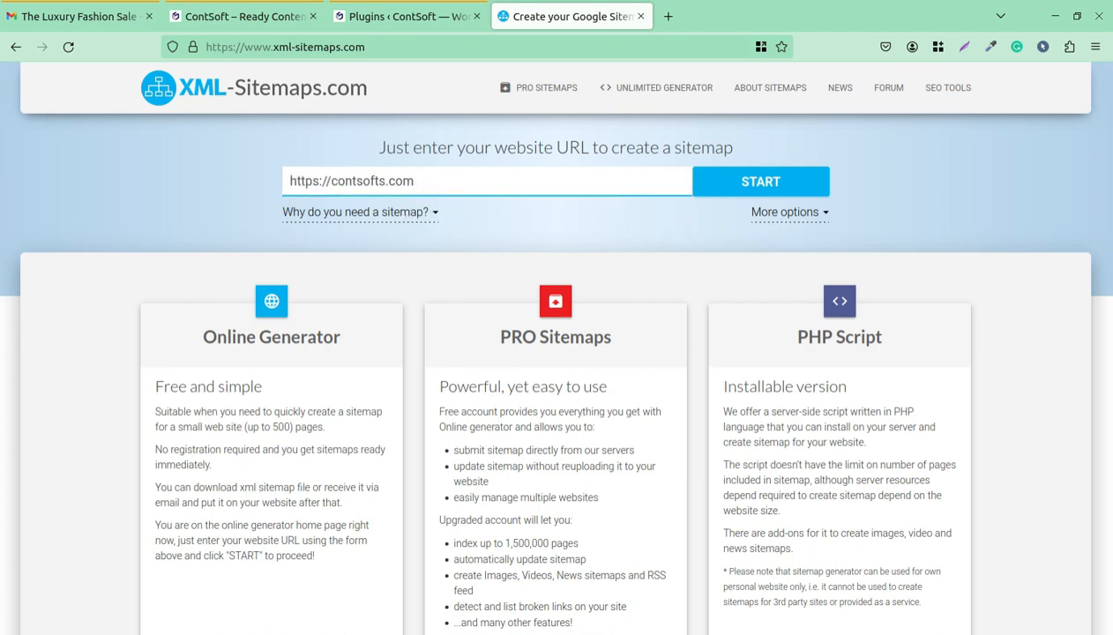
{"action": "left_click", "coordinate": [752, 189]}
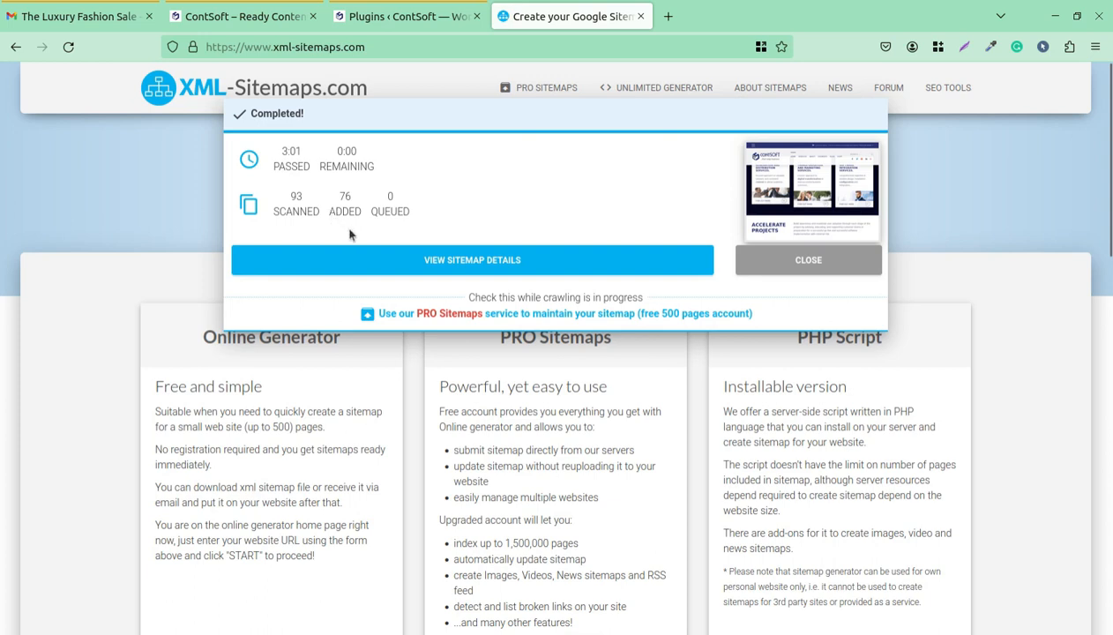
- Open the details of the completed sitemap and download the XML sitemap file
{"action": "left_click", "coordinate": [471, 268]}
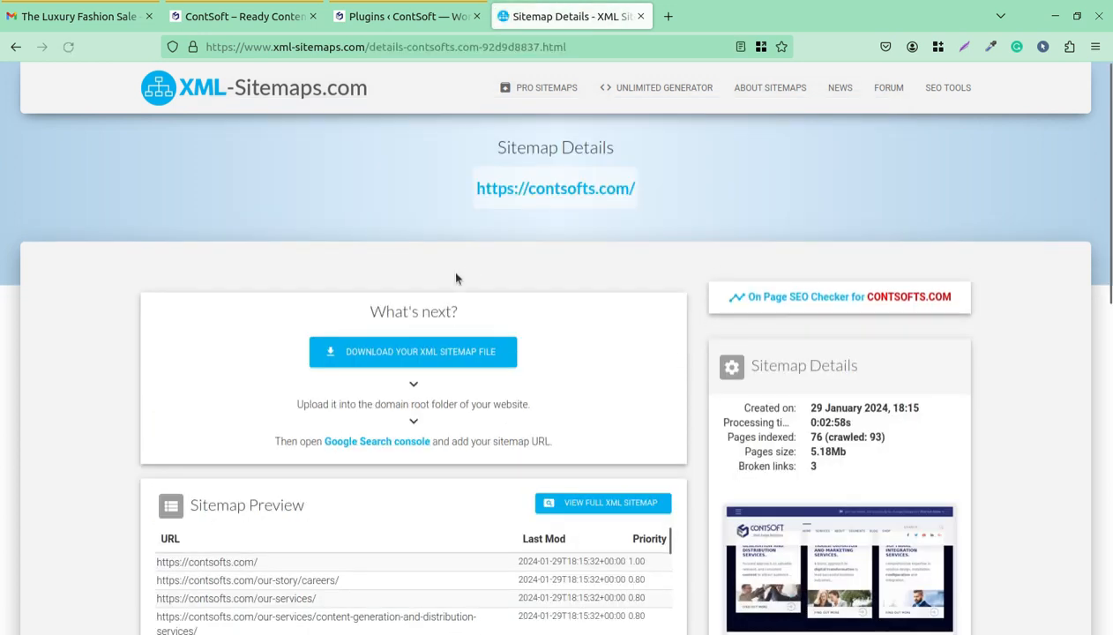
{"action": "left_click", "coordinate": [377, 353]}
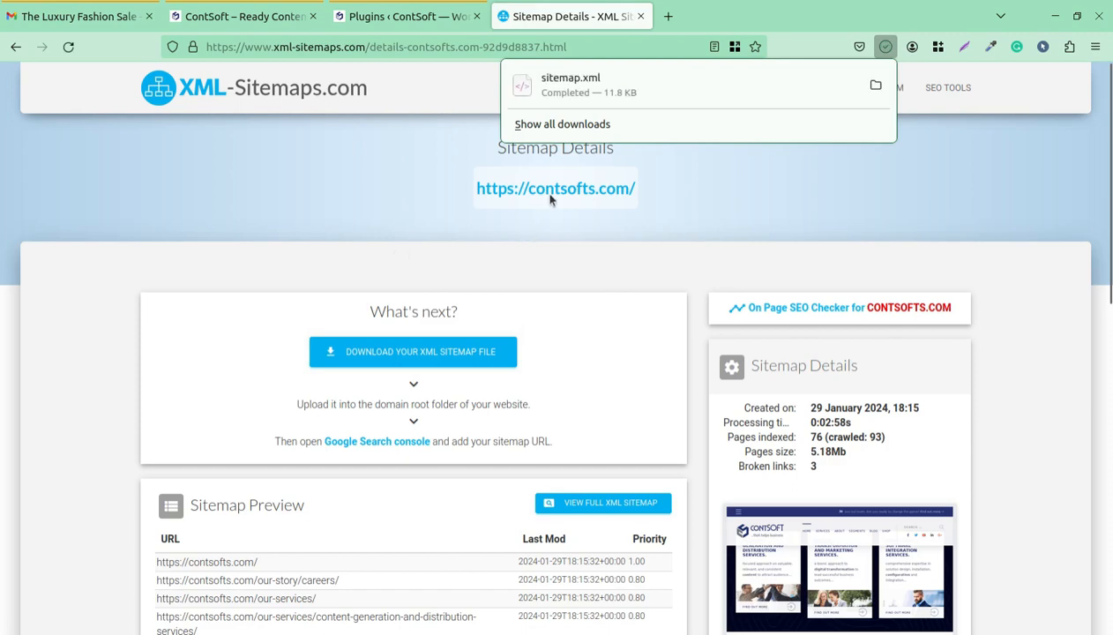
- View the full XML sitemap, close it, and review the broken links section of the sitemap details page
{"action": "scroll", "coordinate": [382, 402], "scroll_direction": "down", "scroll_amount": 3}
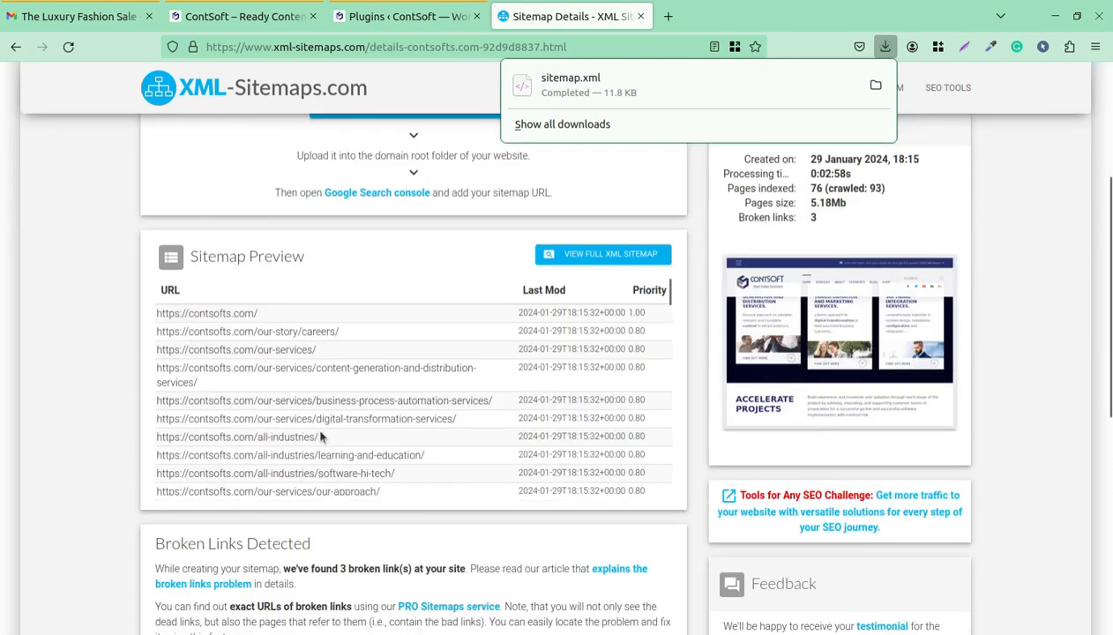
{"action": "left_click", "coordinate": [593, 255]}
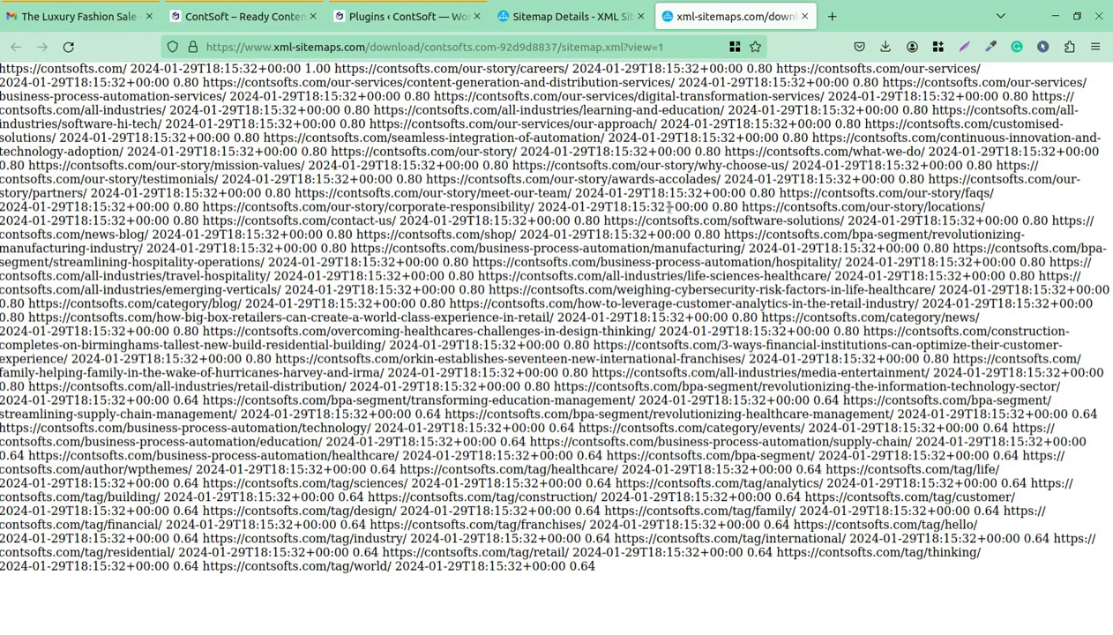
{"action": "left_click", "coordinate": [804, 18]}
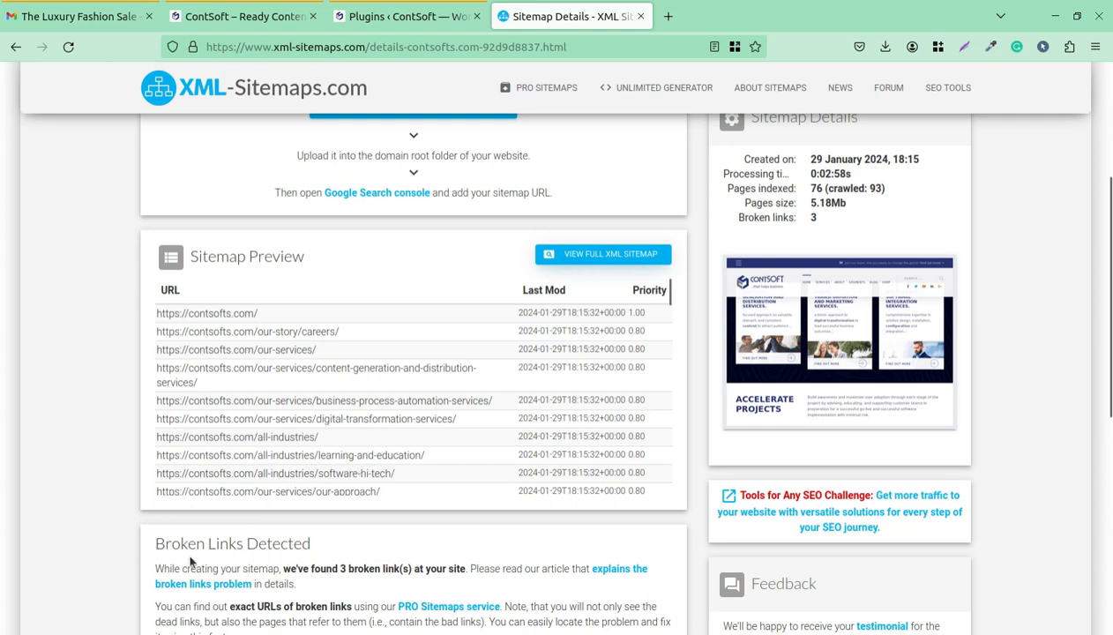
{"action": "scroll", "coordinate": [243, 539], "scroll_direction": "down", "scroll_amount": 3}
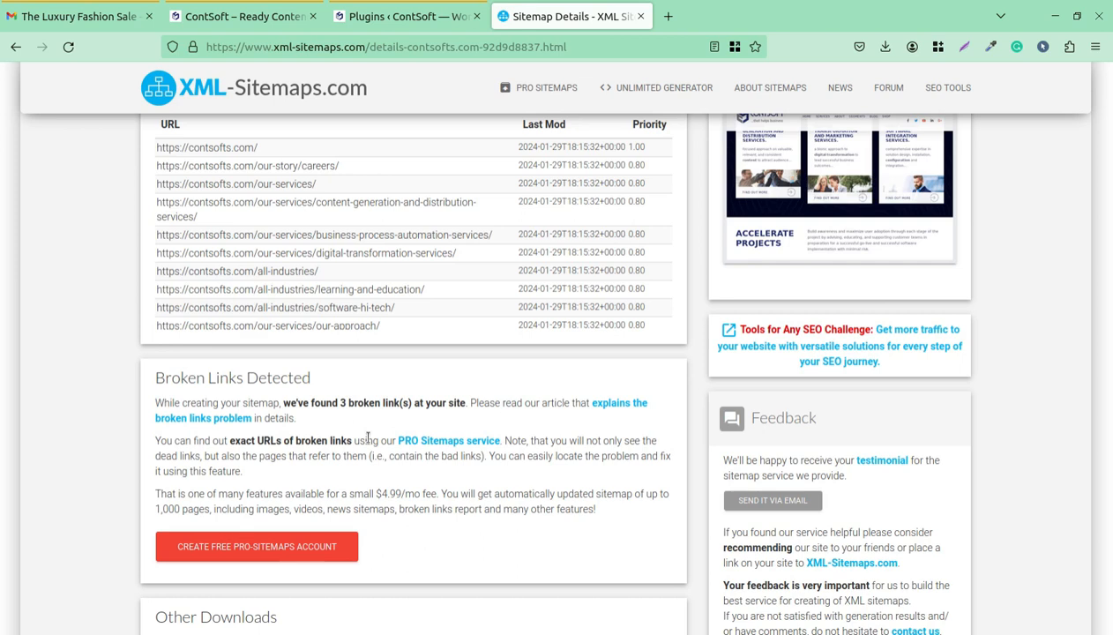
{"action": "scroll", "coordinate": [458, 362], "scroll_direction": "up", "scroll_amount": 4}
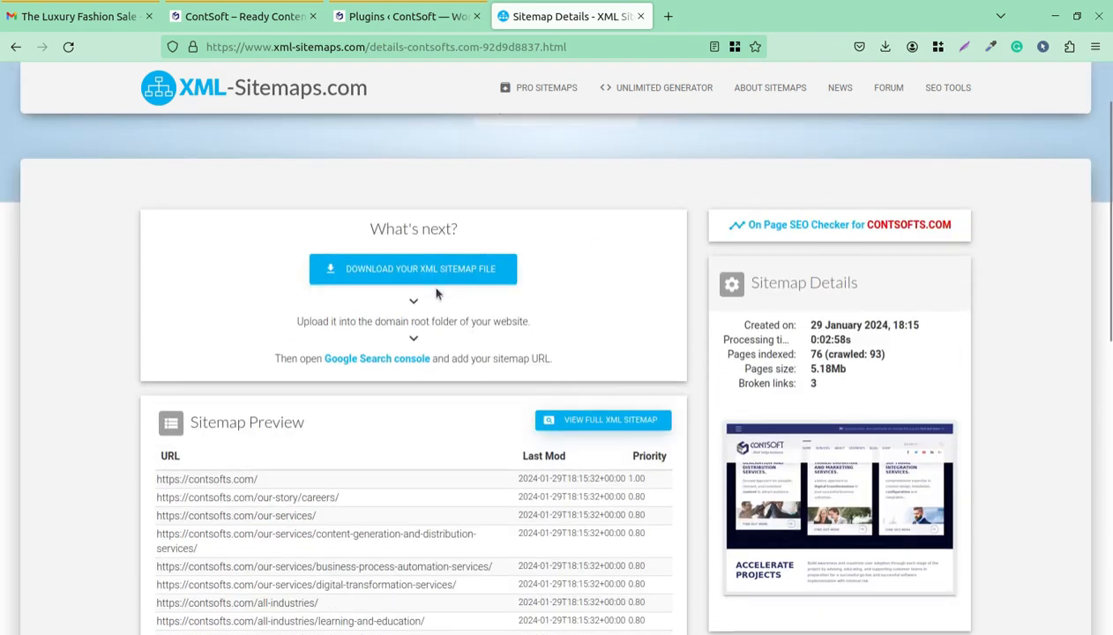
{"action": "scroll", "coordinate": [496, 297], "scroll_direction": "down", "scroll_amount": 4}
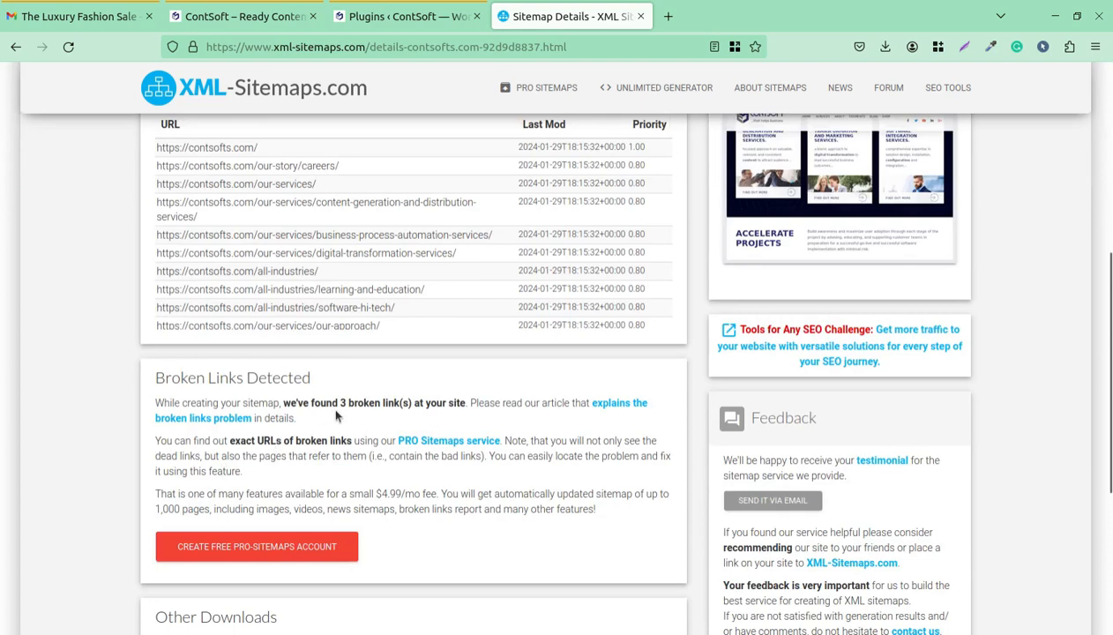
{"action": "scroll", "coordinate": [343, 403], "scroll_direction": "up", "scroll_amount": 4}
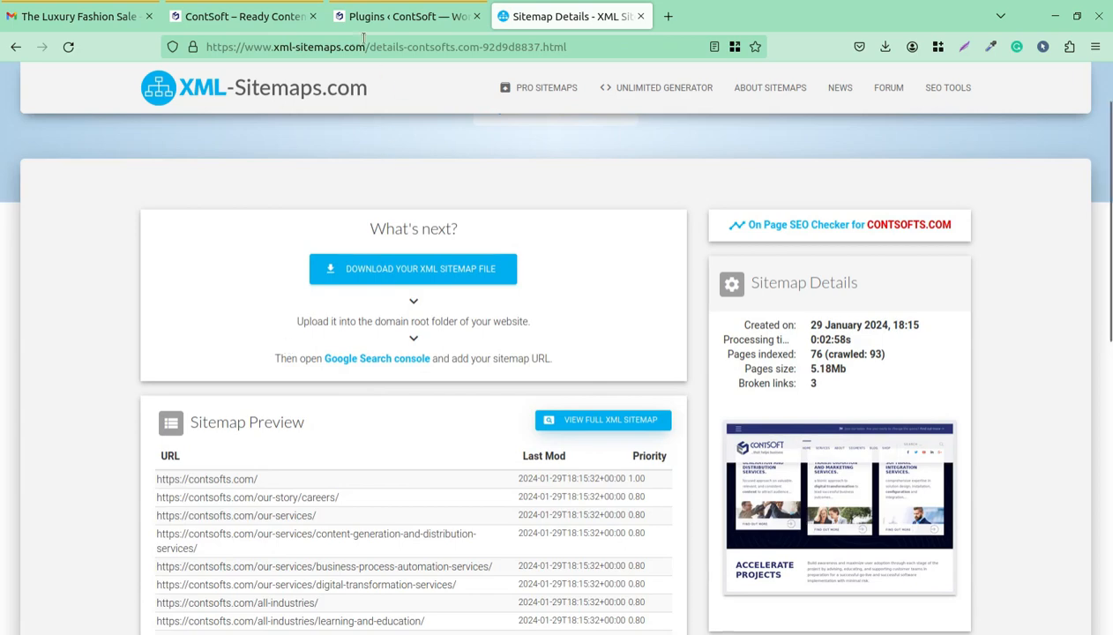
- Return to the ContSoft homepage and look over its banner, service cards and Accelerate Projects section
{"action": "left_click", "coordinate": [274, 18]}
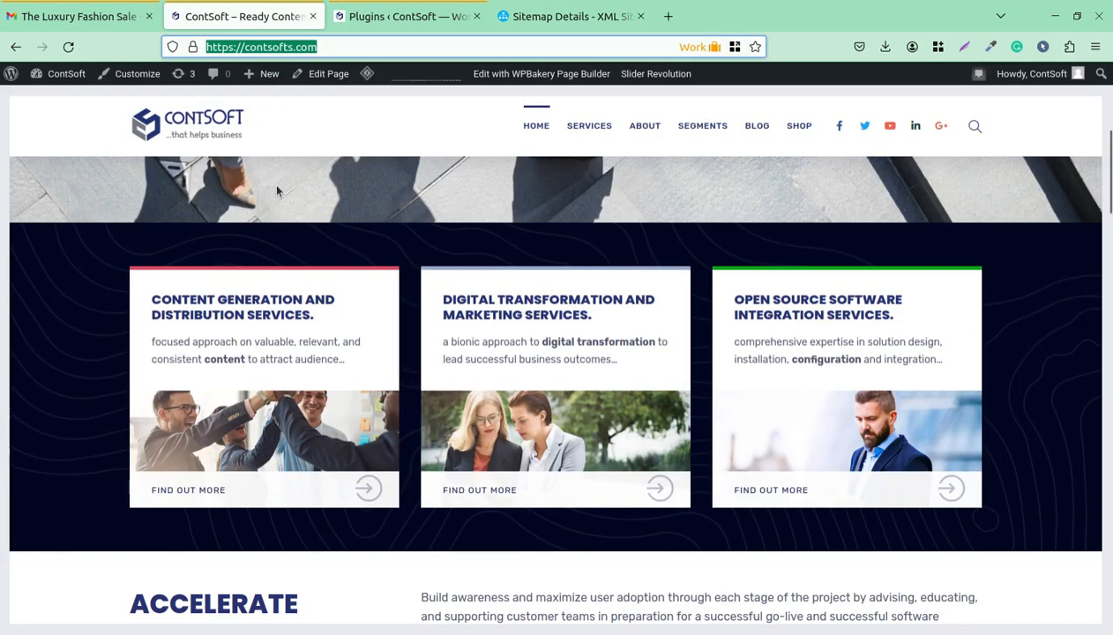
{"action": "scroll", "coordinate": [316, 248], "scroll_direction": "up", "scroll_amount": 5}
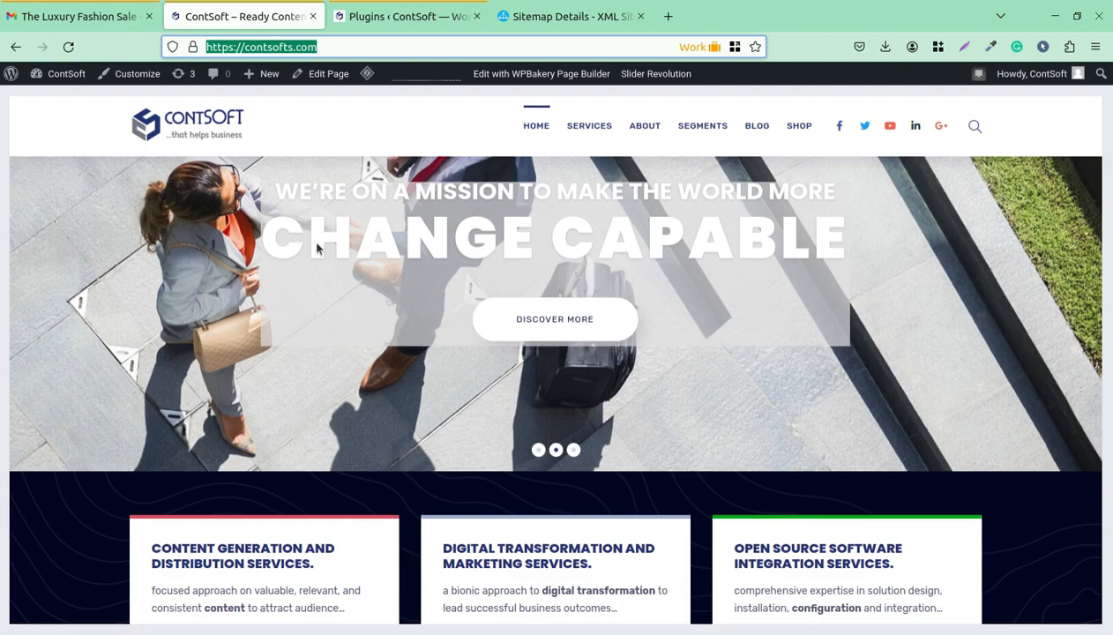
{"action": "scroll", "coordinate": [339, 330], "scroll_direction": "down", "scroll_amount": 5}
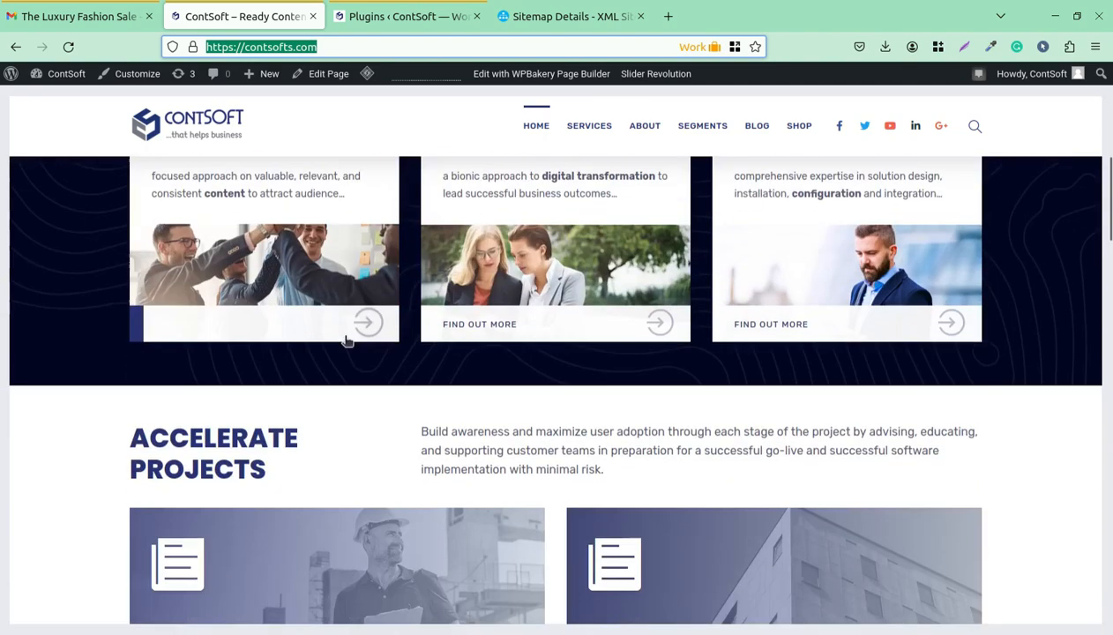
{"action": "scroll", "coordinate": [344, 341], "scroll_direction": "down", "scroll_amount": 1}
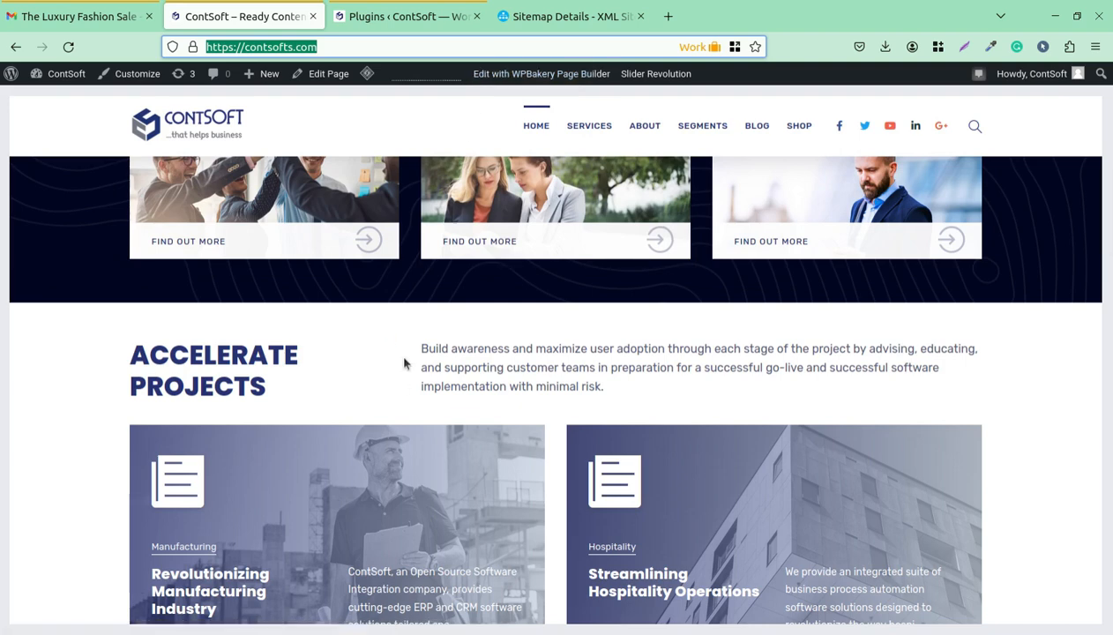
- Switch to the text editor and examine the page URLs, modification dates and priorities listed in sitemap.xml
{"action": "key", "text": "alt+Tab"}
{"action": "scroll", "coordinate": [336, 141], "scroll_direction": "down", "scroll_amount": 1}
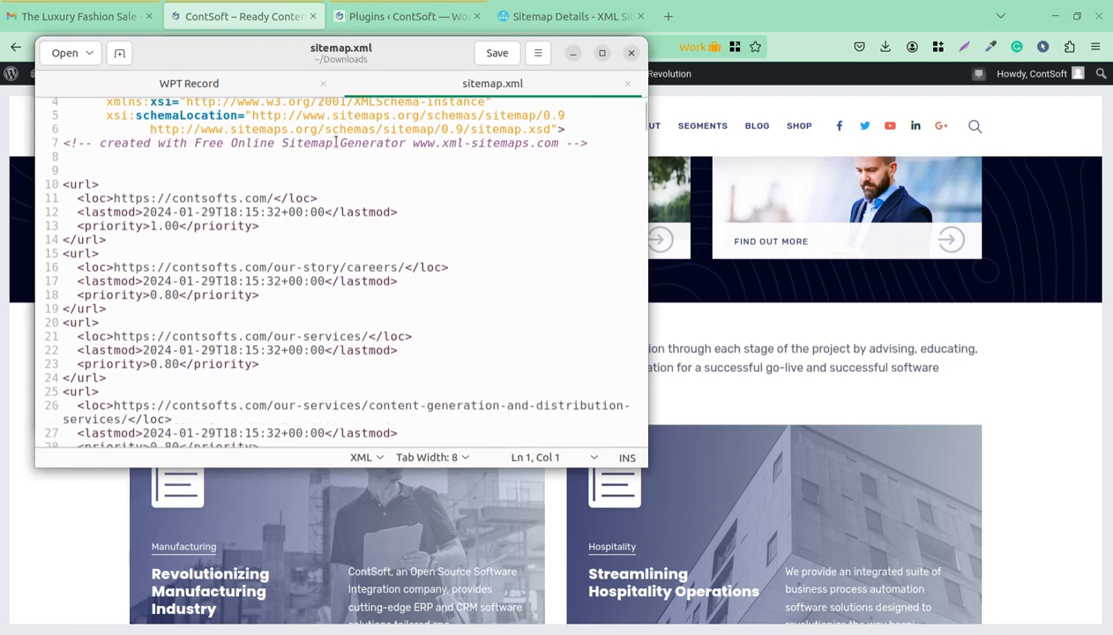
{"action": "scroll", "coordinate": [335, 141], "scroll_direction": "down", "scroll_amount": 11}
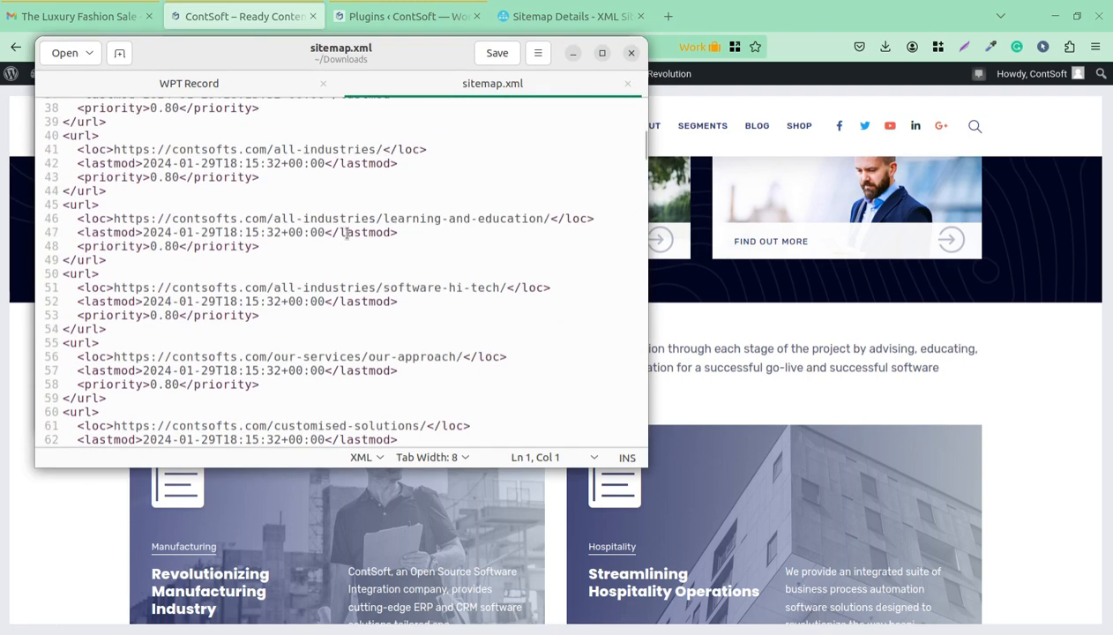
{"action": "scroll", "coordinate": [262, 340], "scroll_direction": "up", "scroll_amount": 5}
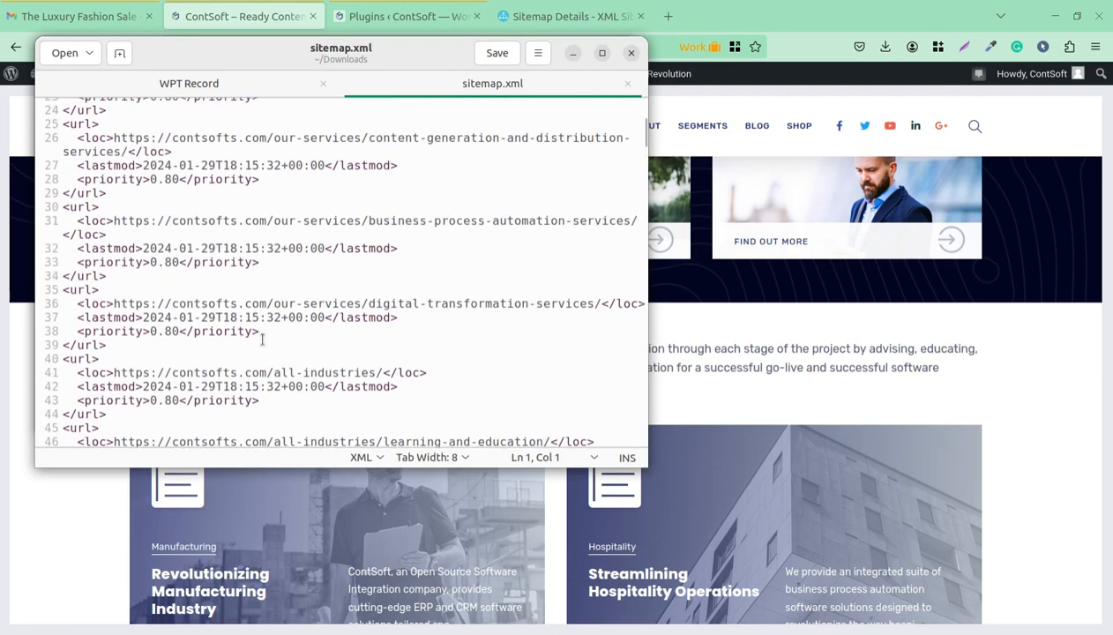
{"action": "scroll", "coordinate": [187, 214], "scroll_direction": "up", "scroll_amount": 8}
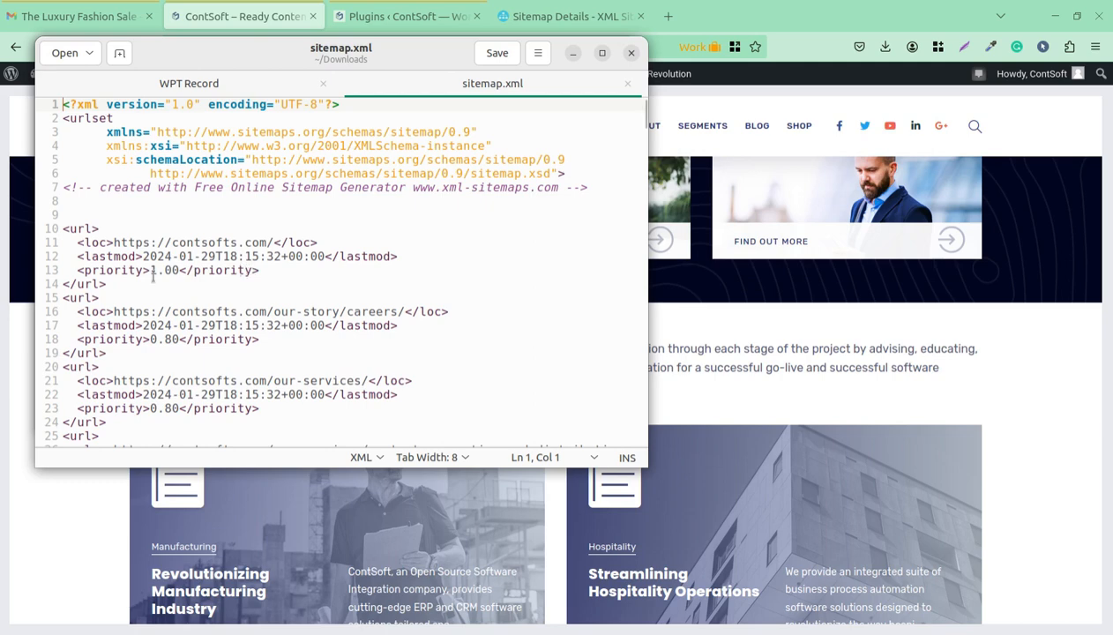
{"action": "scroll", "coordinate": [168, 276], "scroll_direction": "down", "scroll_amount": 1}
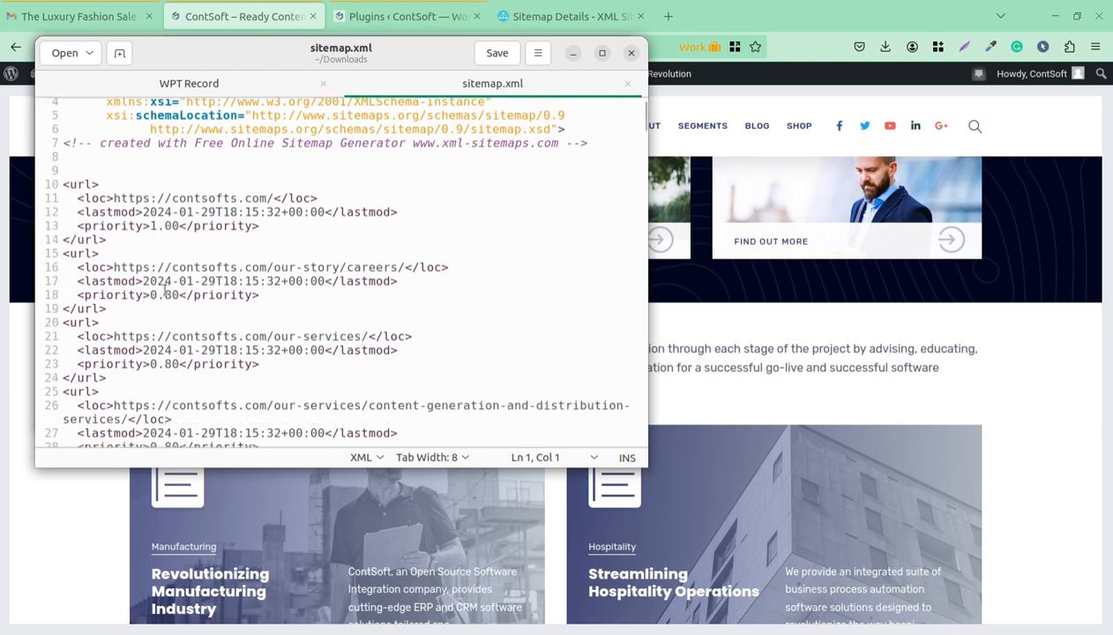
{"action": "scroll", "coordinate": [201, 295], "scroll_direction": "down", "scroll_amount": 1}
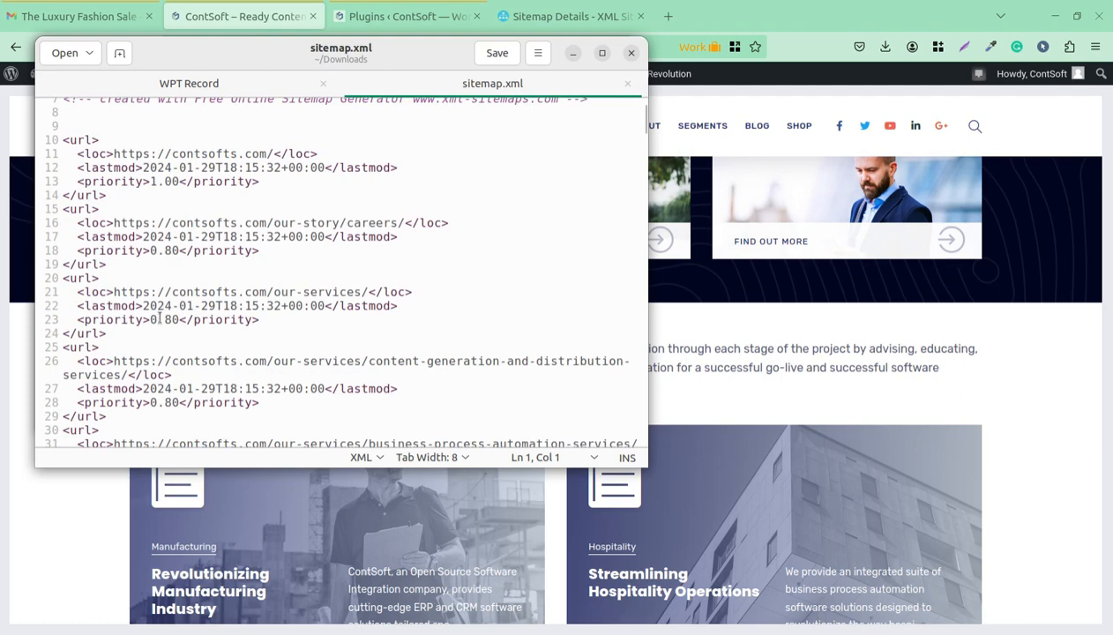
{"action": "scroll", "coordinate": [202, 335], "scroll_direction": "down", "scroll_amount": 10}
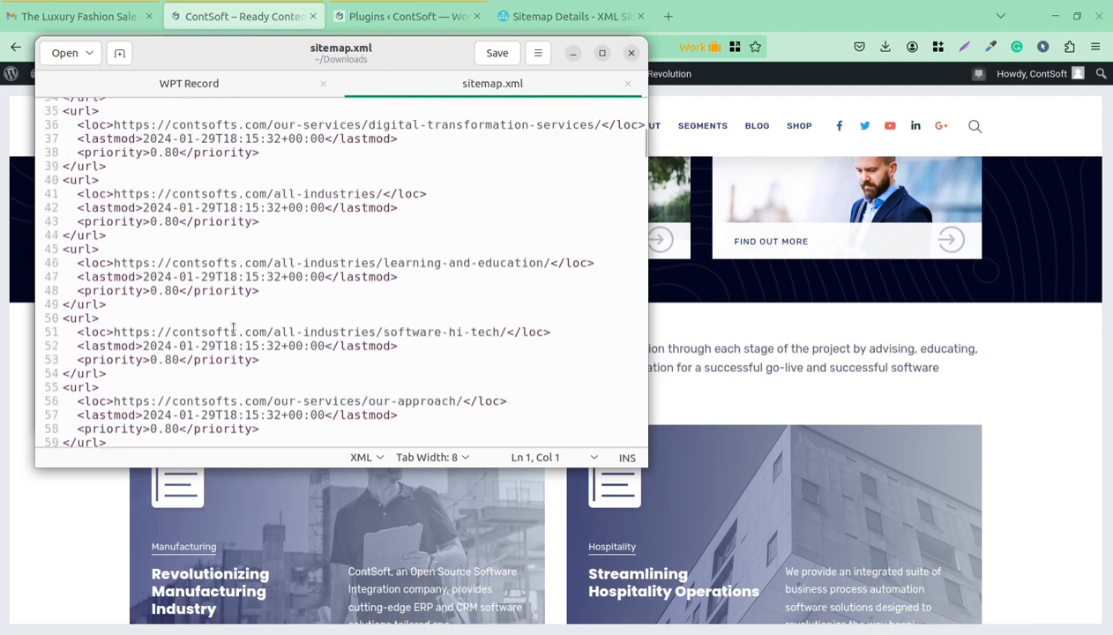
{"action": "scroll", "coordinate": [233, 328], "scroll_direction": "down", "scroll_amount": 5}
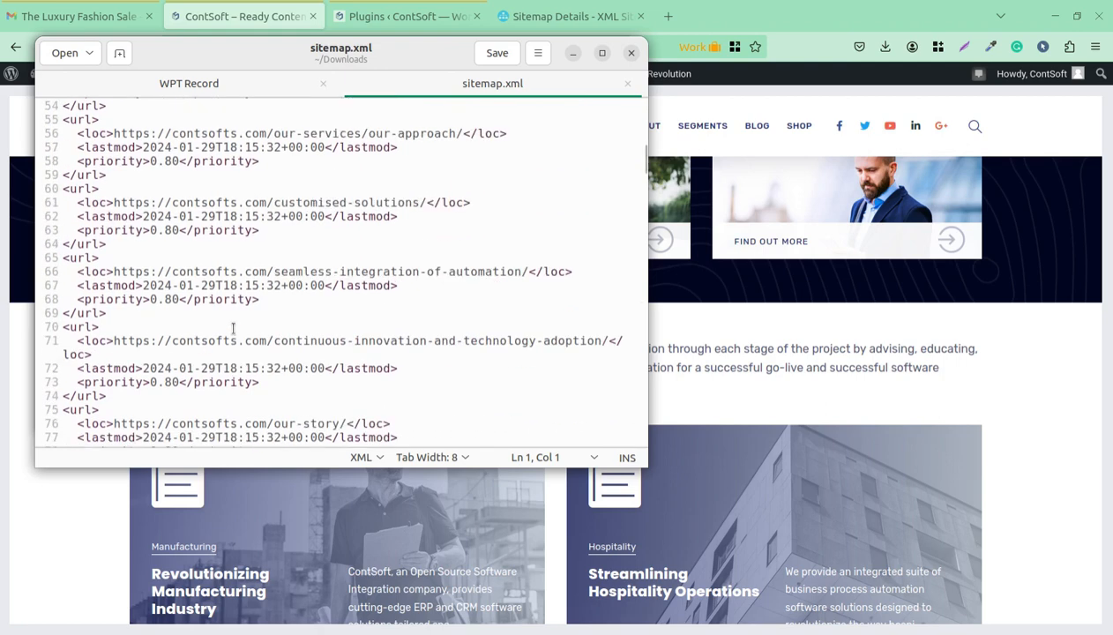
{"action": "scroll", "coordinate": [233, 329], "scroll_direction": "down", "scroll_amount": 10}
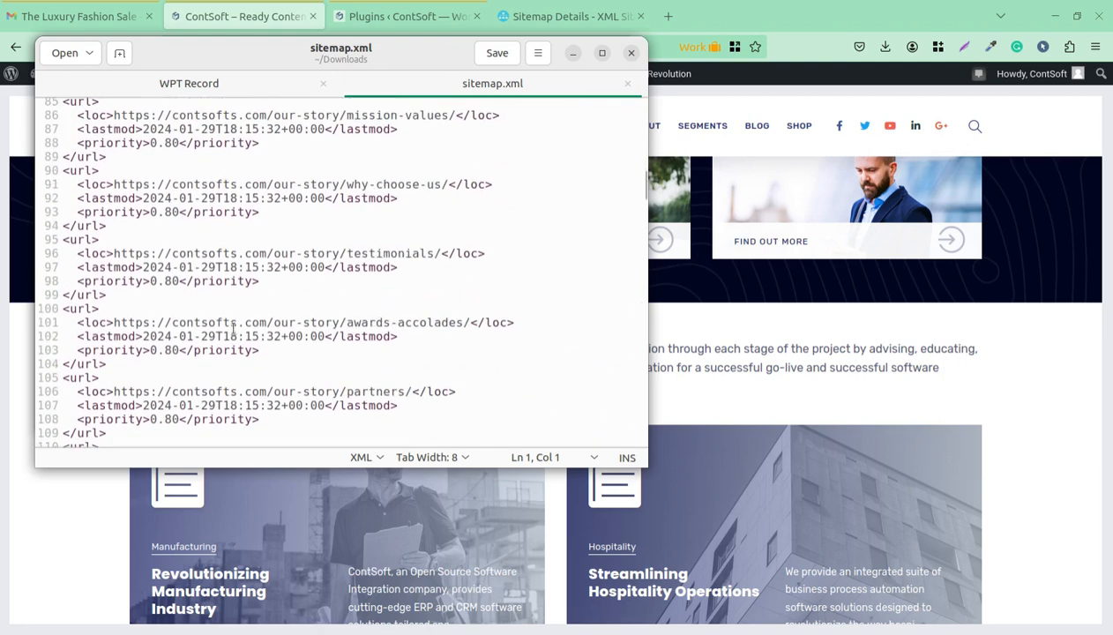
{"action": "scroll", "coordinate": [233, 328], "scroll_direction": "down", "scroll_amount": 7}
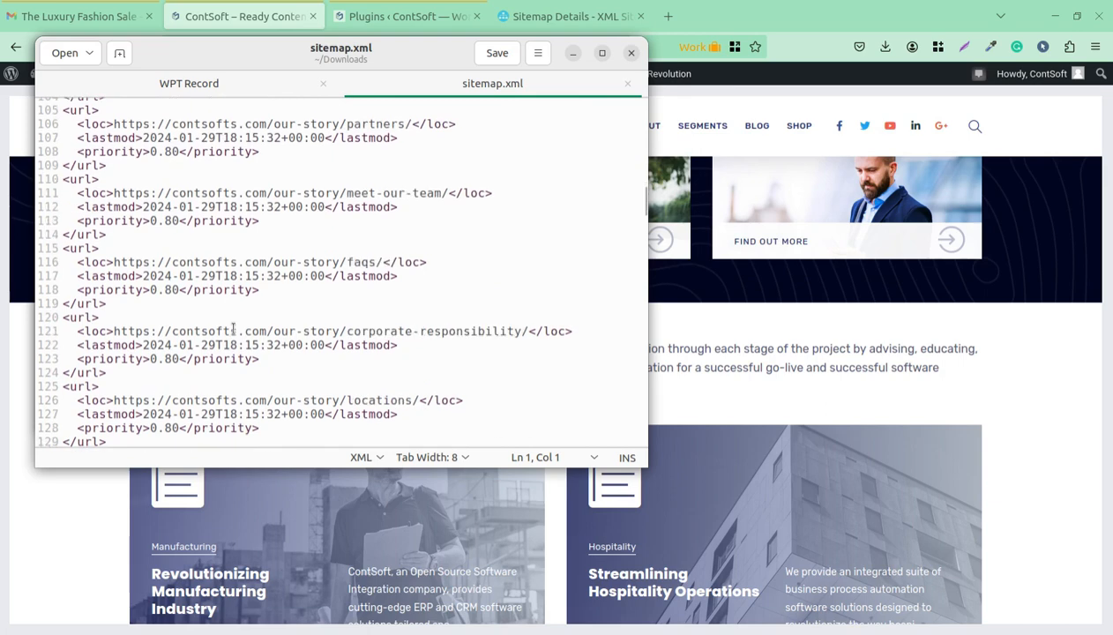
{"action": "scroll", "coordinate": [233, 328], "scroll_direction": "down", "scroll_amount": 5}
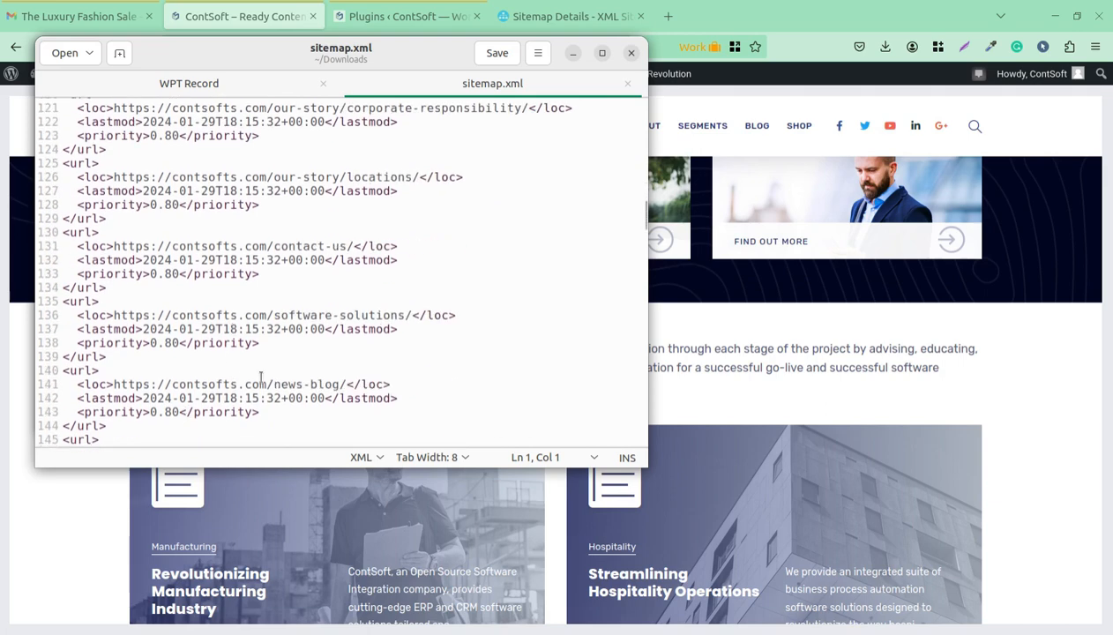
{"action": "scroll", "coordinate": [265, 353], "scroll_direction": "down", "scroll_amount": 2}
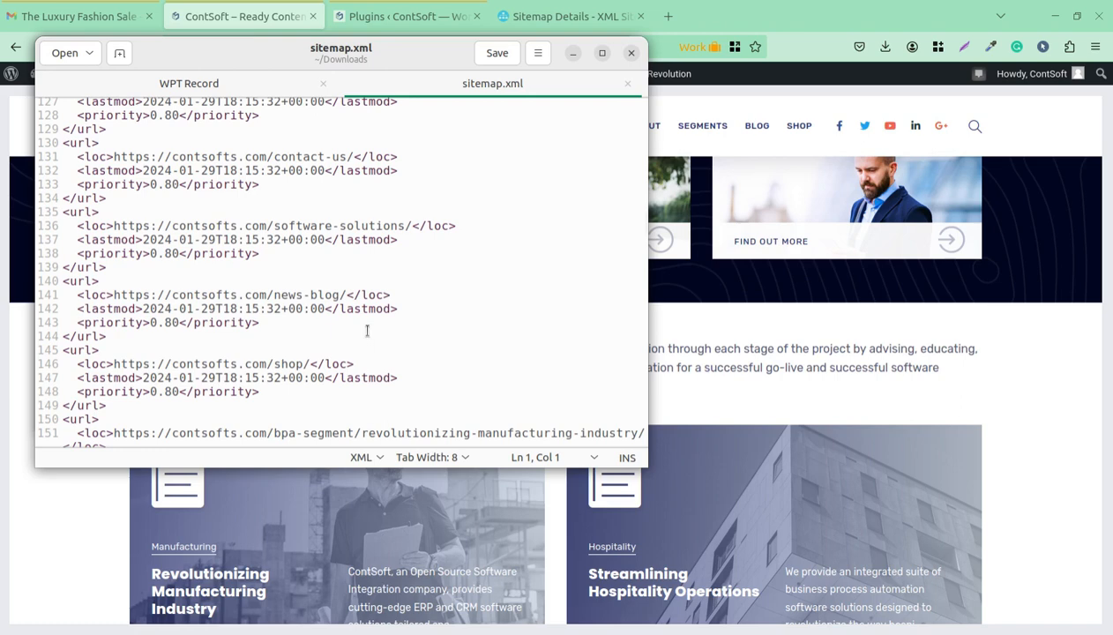
{"action": "scroll", "coordinate": [264, 283], "scroll_direction": "down", "scroll_amount": 4}
{"action": "scroll", "coordinate": [263, 282], "scroll_direction": "down", "scroll_amount": 1}
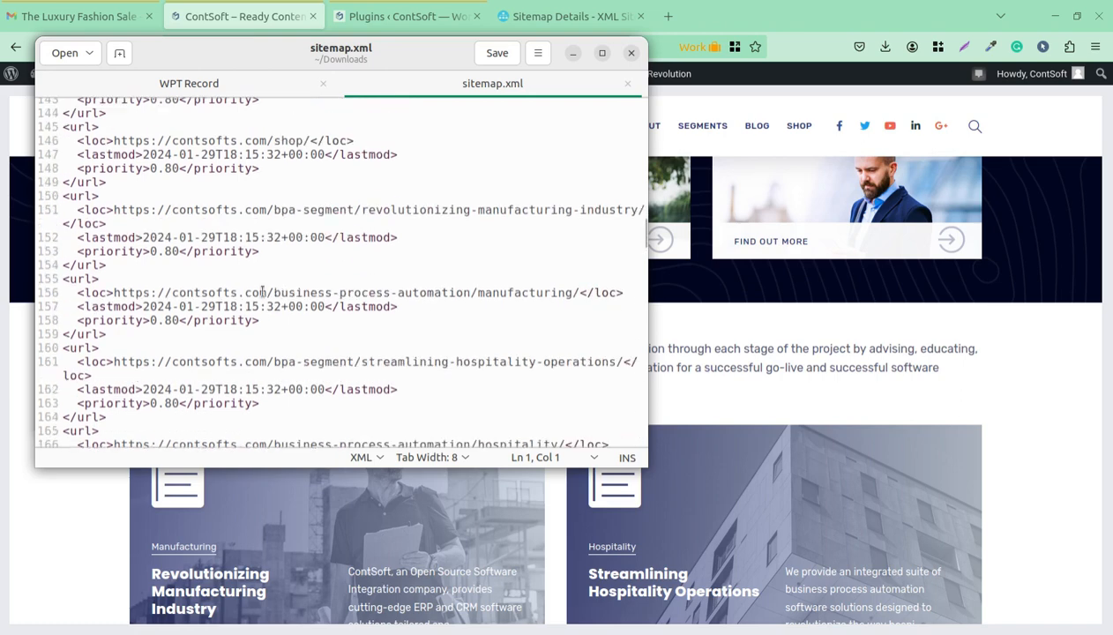
{"action": "scroll", "coordinate": [262, 292], "scroll_direction": "down", "scroll_amount": 3}
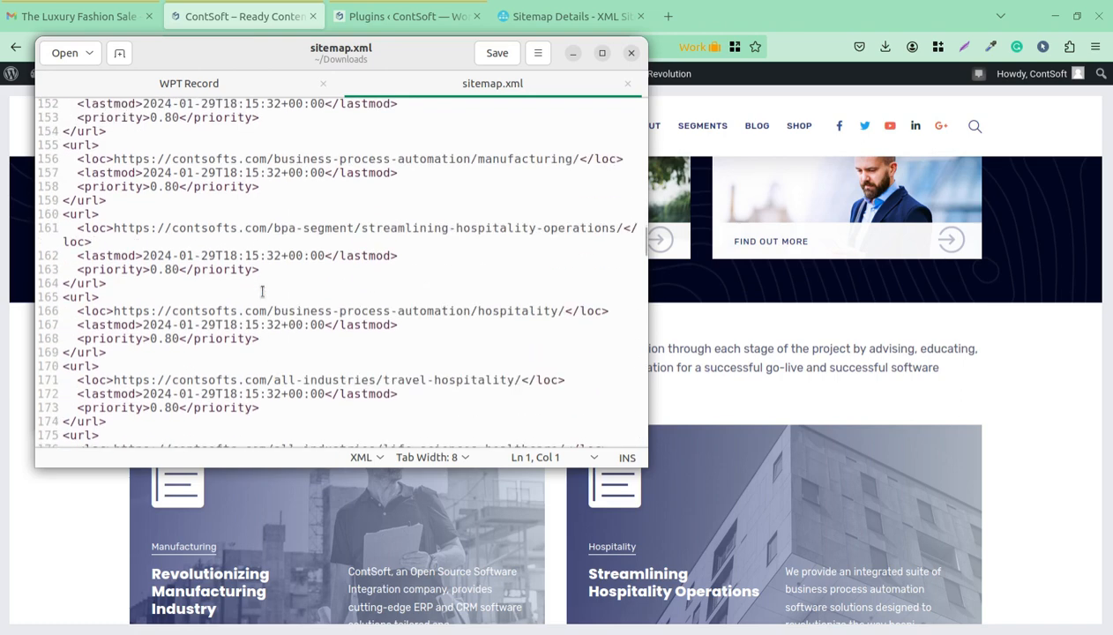
{"action": "scroll", "coordinate": [302, 371], "scroll_direction": "down", "scroll_amount": 4}
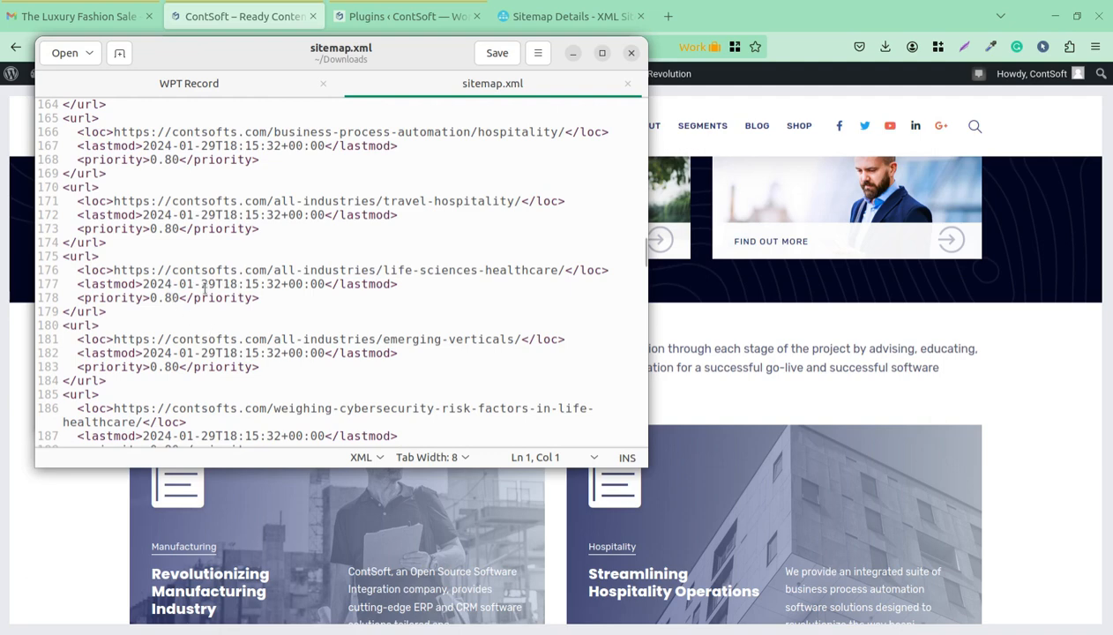
- Read through the remaining blog, category and news page entries in sitemap.xml, then put the text editor away
{"action": "scroll", "coordinate": [227, 304], "scroll_direction": "down", "scroll_amount": 5}
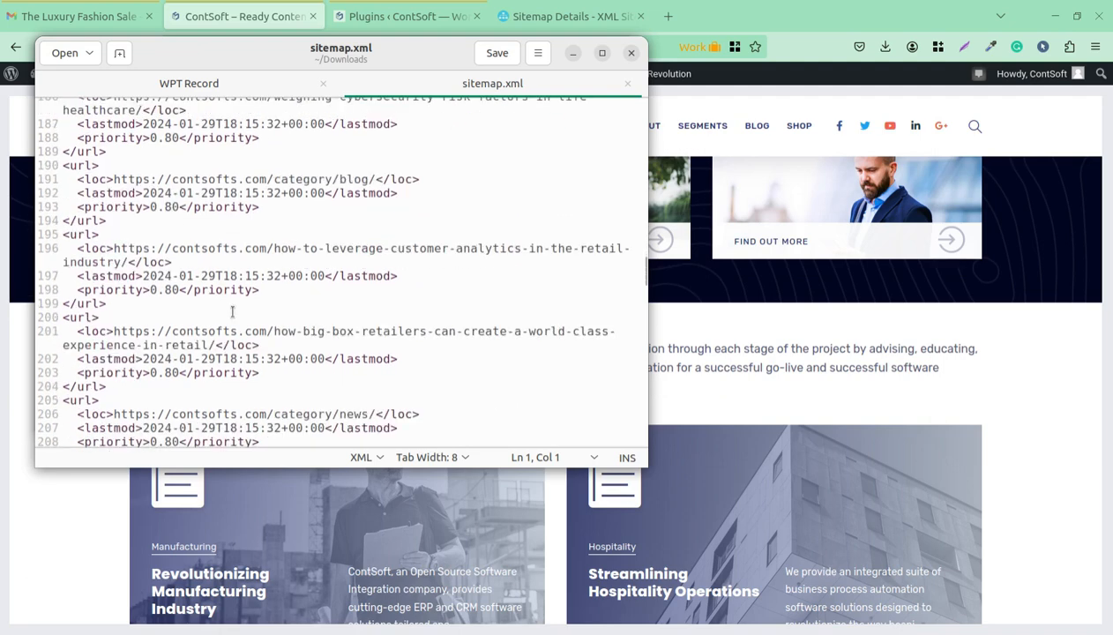
{"action": "scroll", "coordinate": [233, 311], "scroll_direction": "down", "scroll_amount": 3}
{"action": "scroll", "coordinate": [232, 312], "scroll_direction": "down", "scroll_amount": 2}
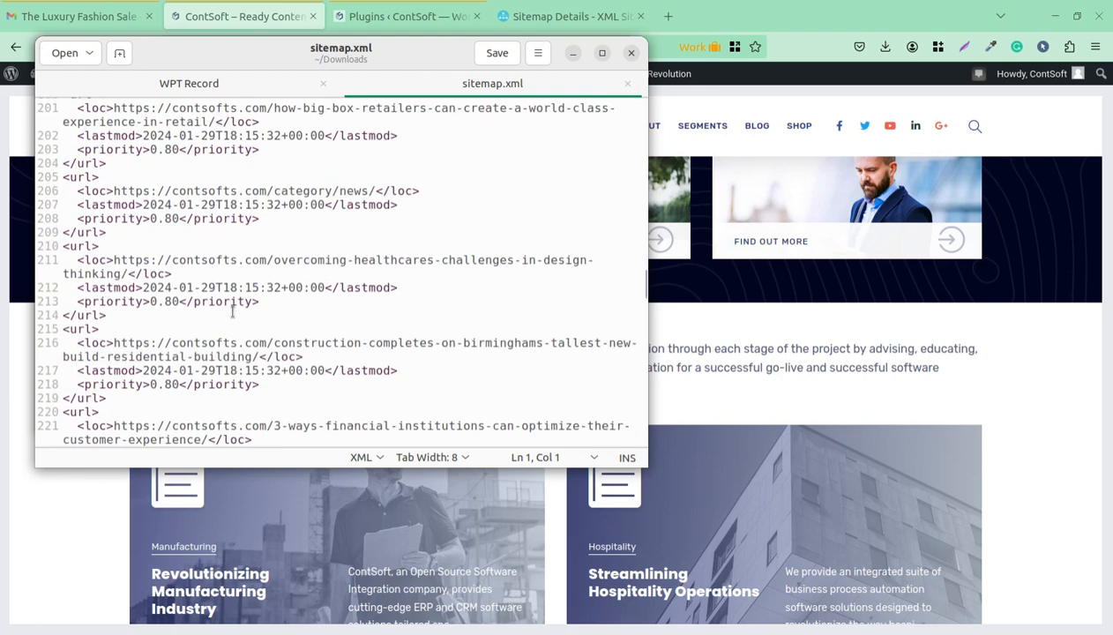
{"action": "scroll", "coordinate": [233, 311], "scroll_direction": "down", "scroll_amount": 2}
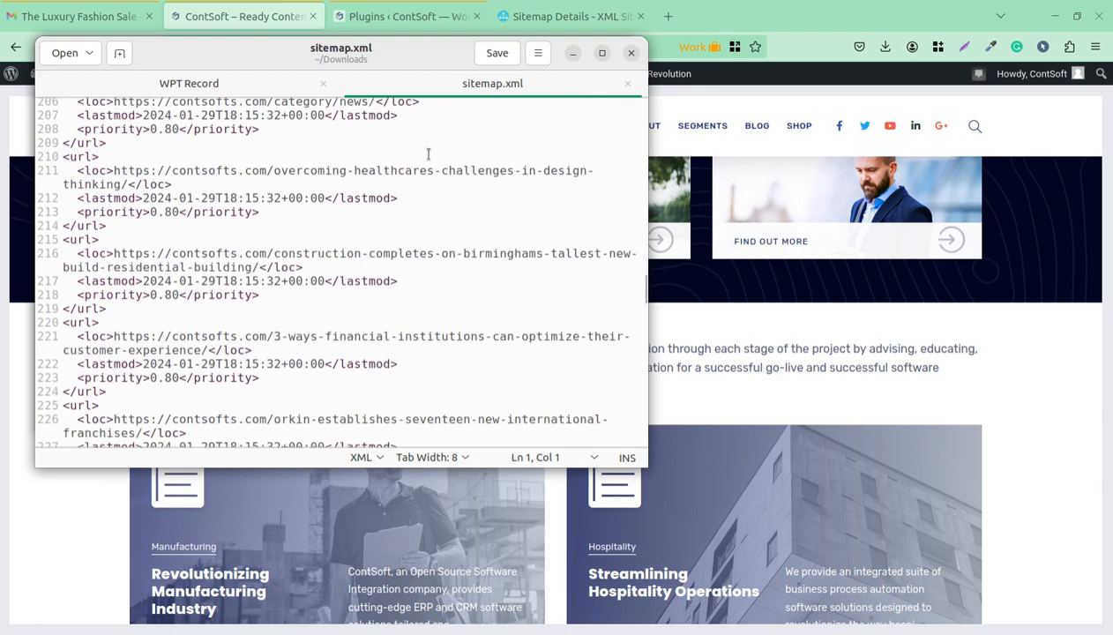
{"action": "left_click", "coordinate": [572, 53]}
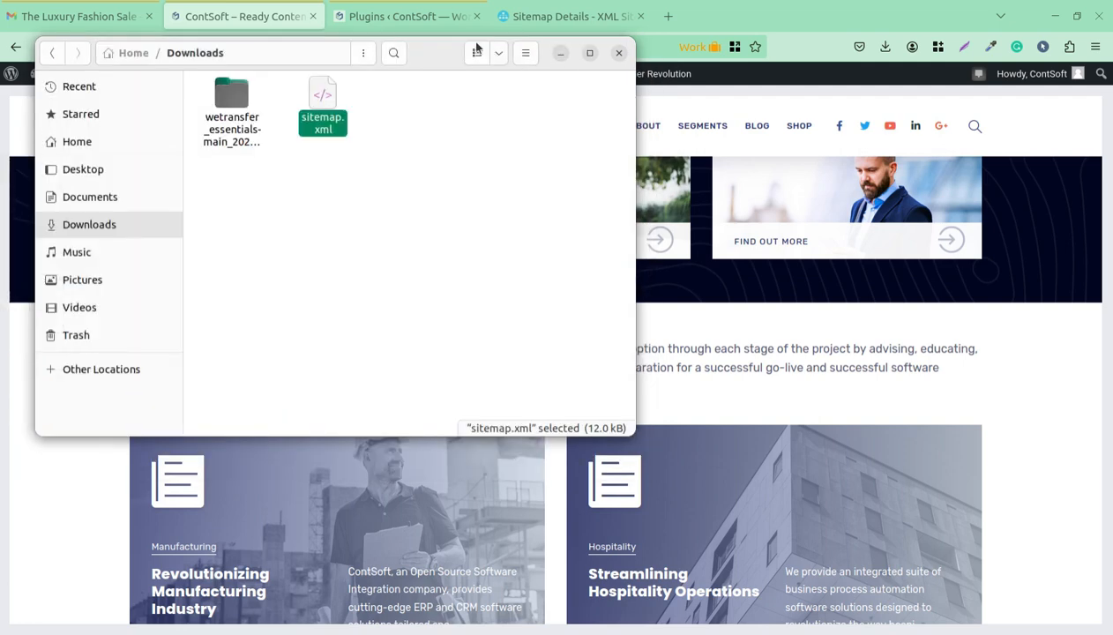
- Return to the XML-Sitemaps.com details page and review the upload instructions, sitemap preview and broken links section
{"action": "left_click", "coordinate": [551, 17]}
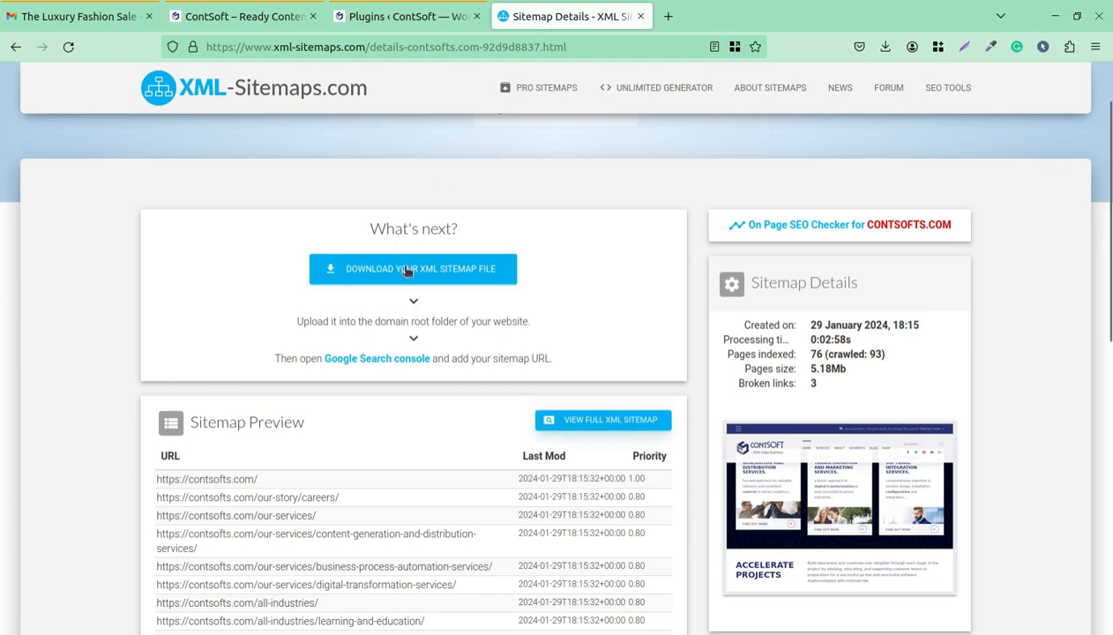
{"action": "scroll", "coordinate": [303, 309], "scroll_direction": "up", "scroll_amount": 2}
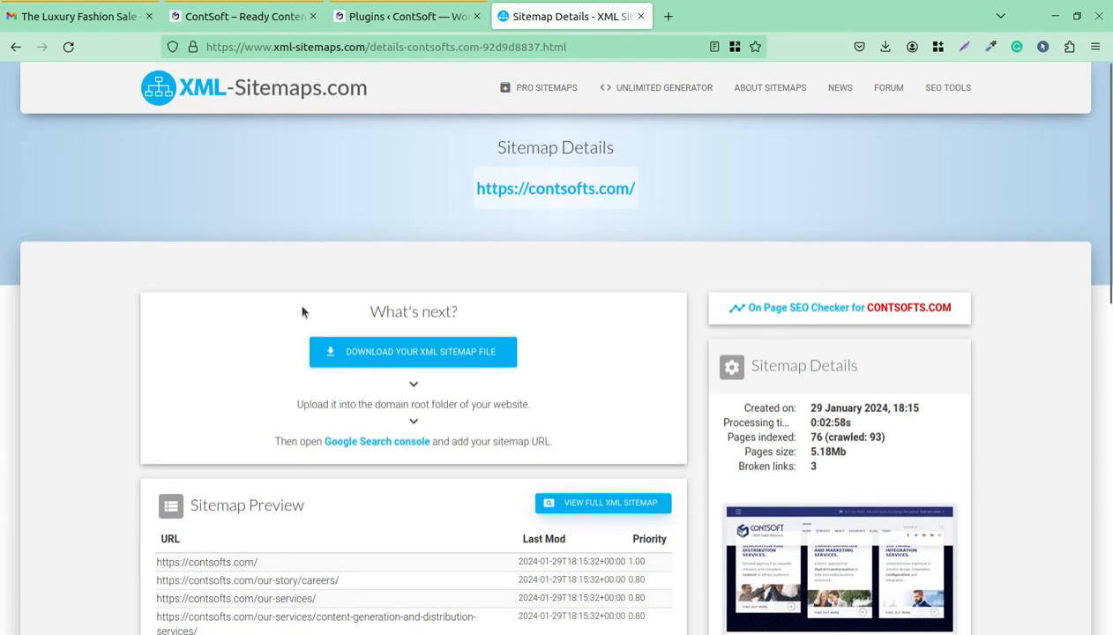
{"action": "scroll", "coordinate": [306, 313], "scroll_direction": "down", "scroll_amount": 3}
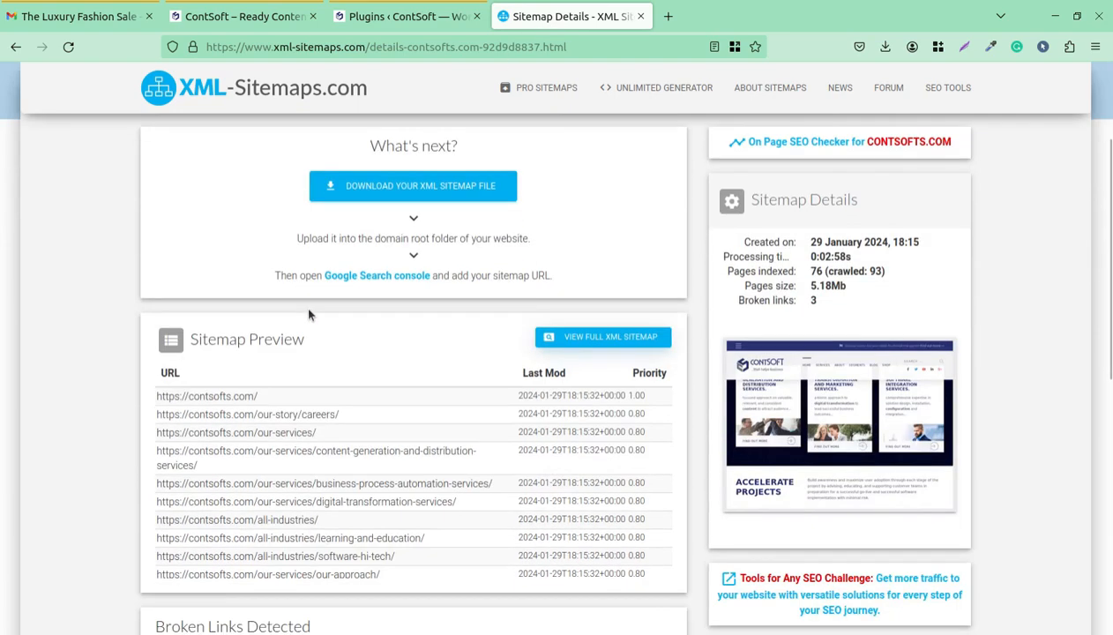
{"action": "scroll", "coordinate": [308, 314], "scroll_direction": "down", "scroll_amount": 2}
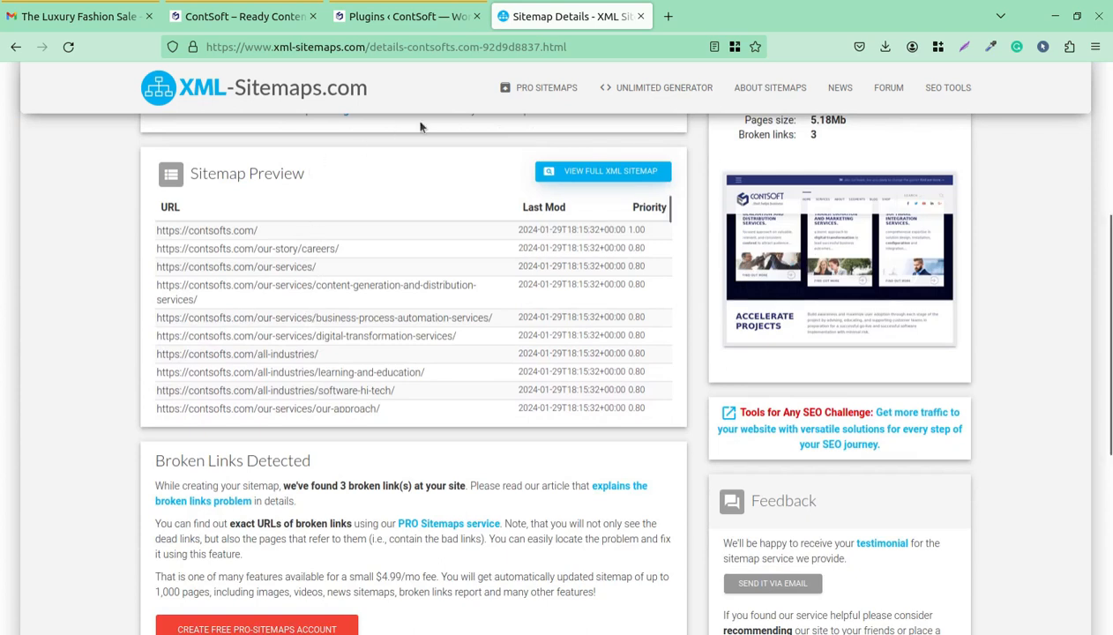
{"action": "scroll", "coordinate": [414, 132], "scroll_direction": "up", "scroll_amount": 5}
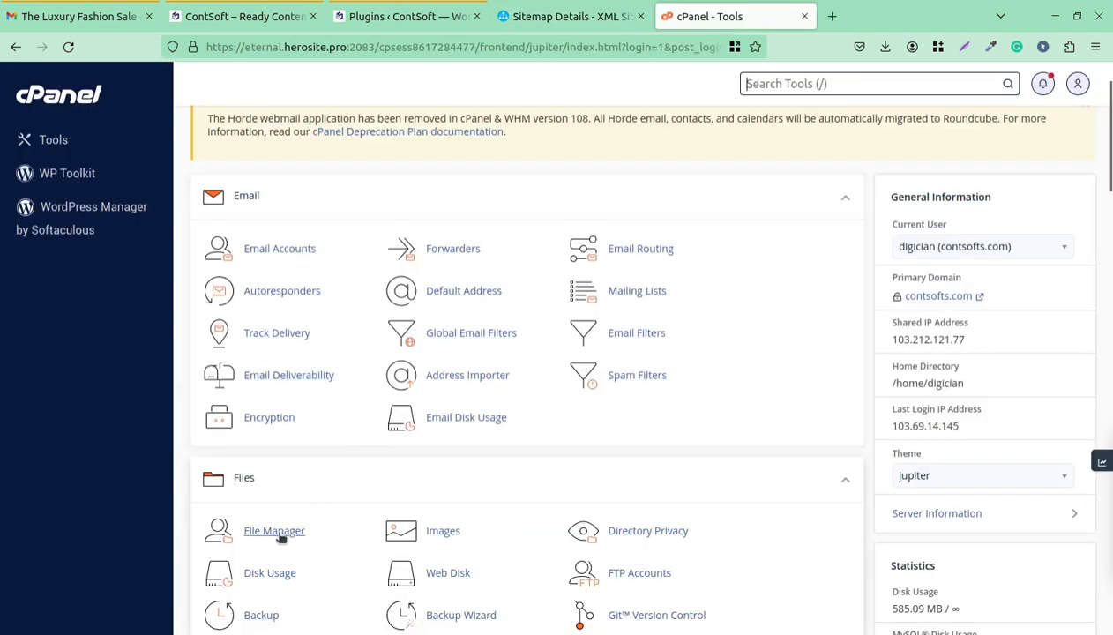
- Upload sitemap.xml to the public_html folder with cPanel's File Manager and go back to the folder
{"action": "left_click", "coordinate": [216, 532]}
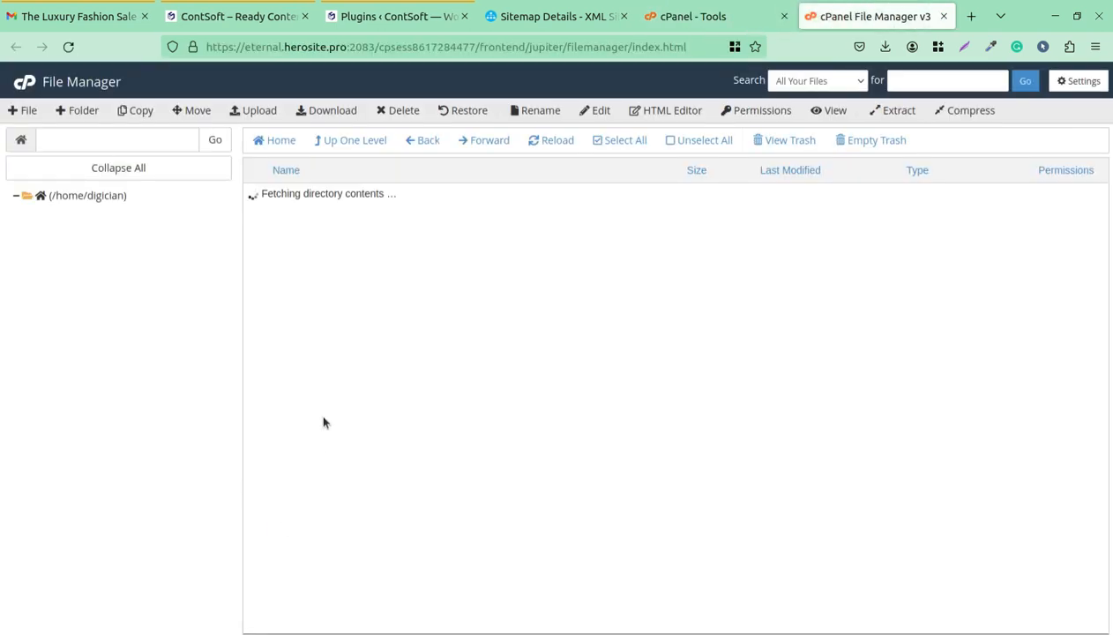
{"action": "double_click", "coordinate": [337, 330]}
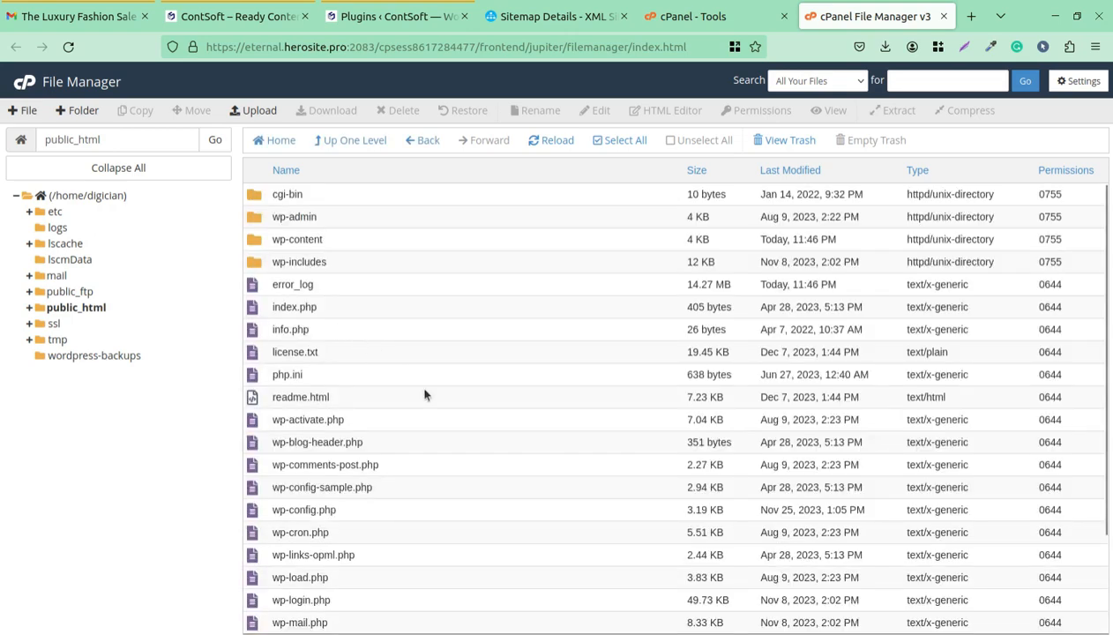
{"action": "left_click", "coordinate": [256, 111]}
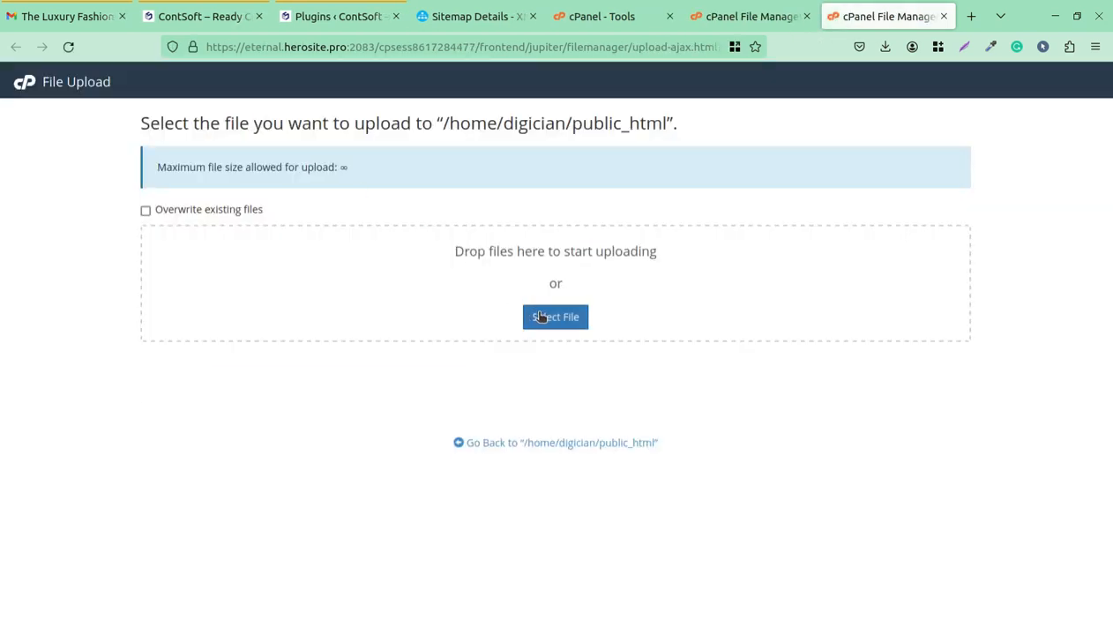
{"action": "left_click", "coordinate": [541, 317]}
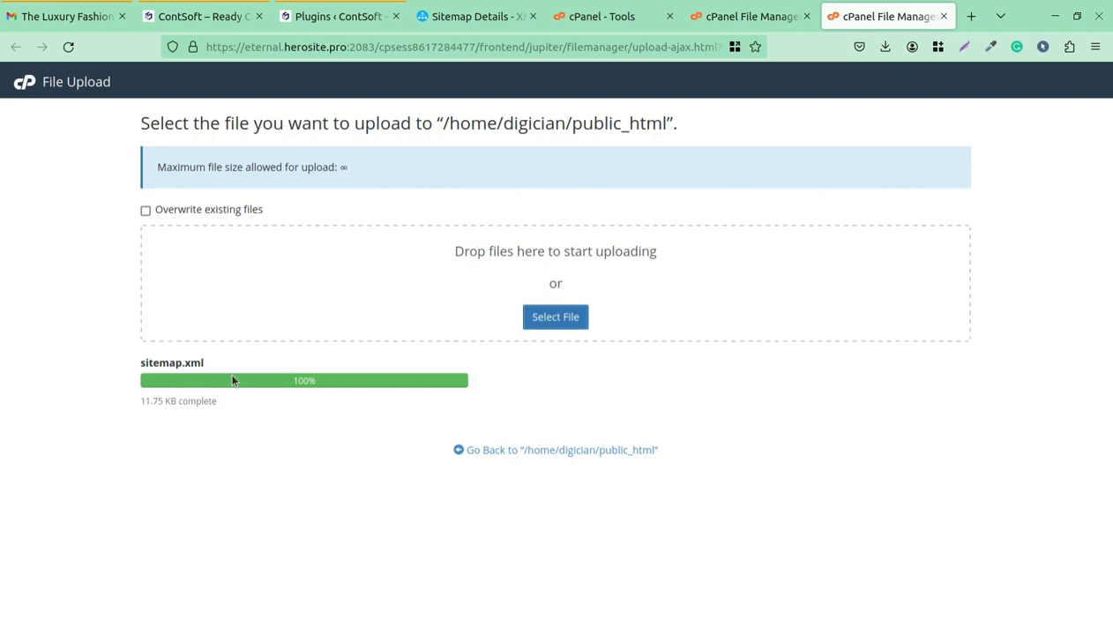
{"action": "left_click", "coordinate": [470, 451]}
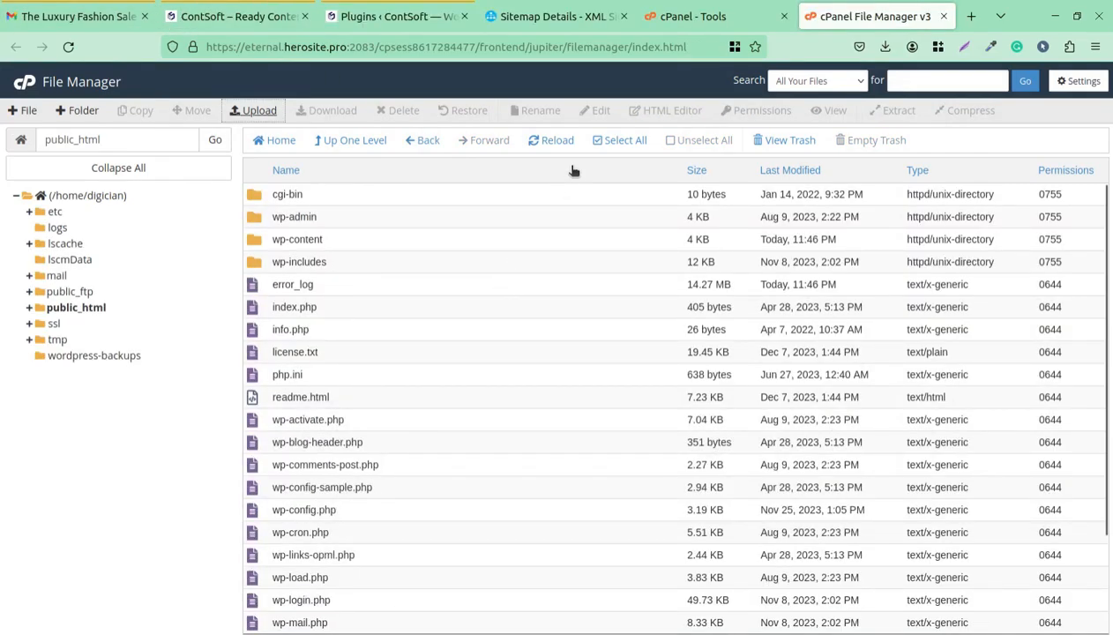
- Reload the public_html file list and locate the uploaded sitemap.xml
{"action": "left_click", "coordinate": [545, 144]}
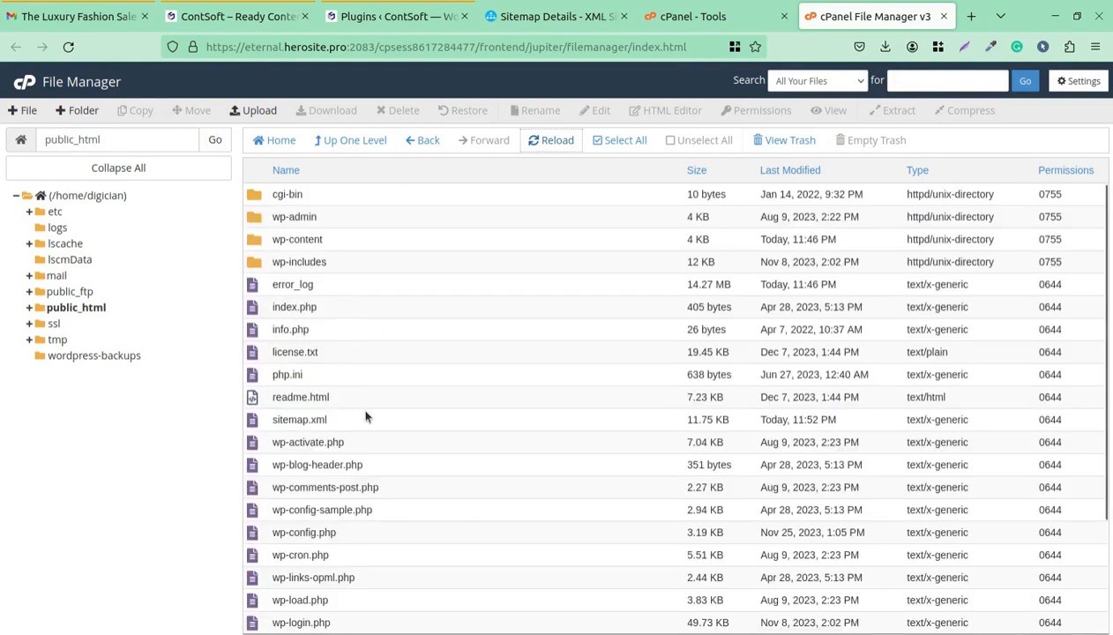
{"action": "scroll", "coordinate": [367, 417], "scroll_direction": "down", "scroll_amount": 3}
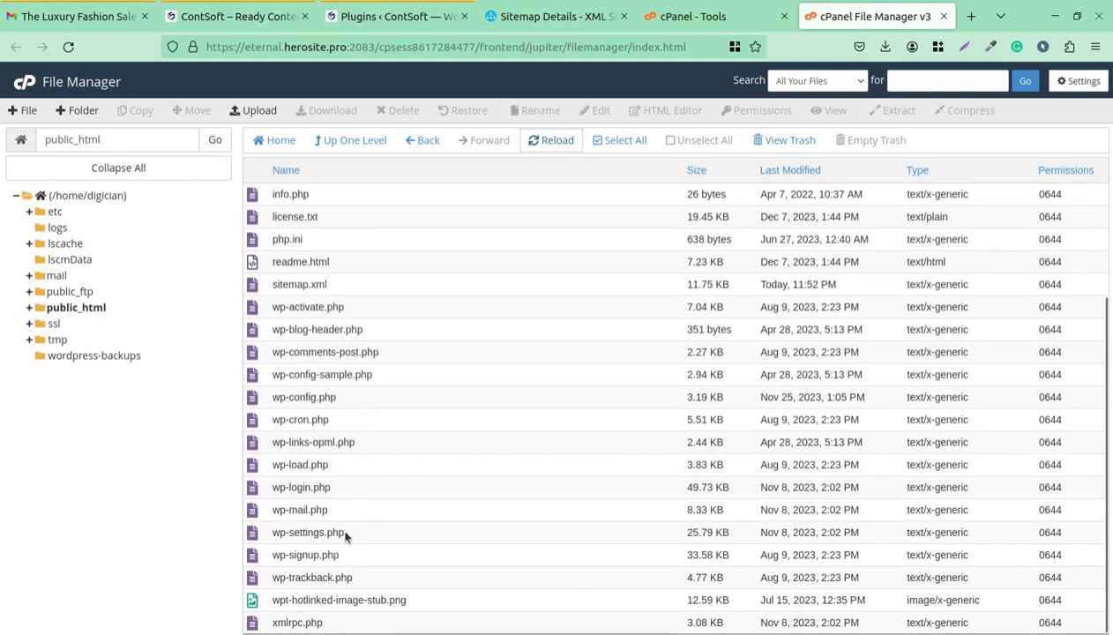
{"action": "scroll", "coordinate": [349, 432], "scroll_direction": "up", "scroll_amount": 3}
{"action": "left_click", "coordinate": [355, 418]}
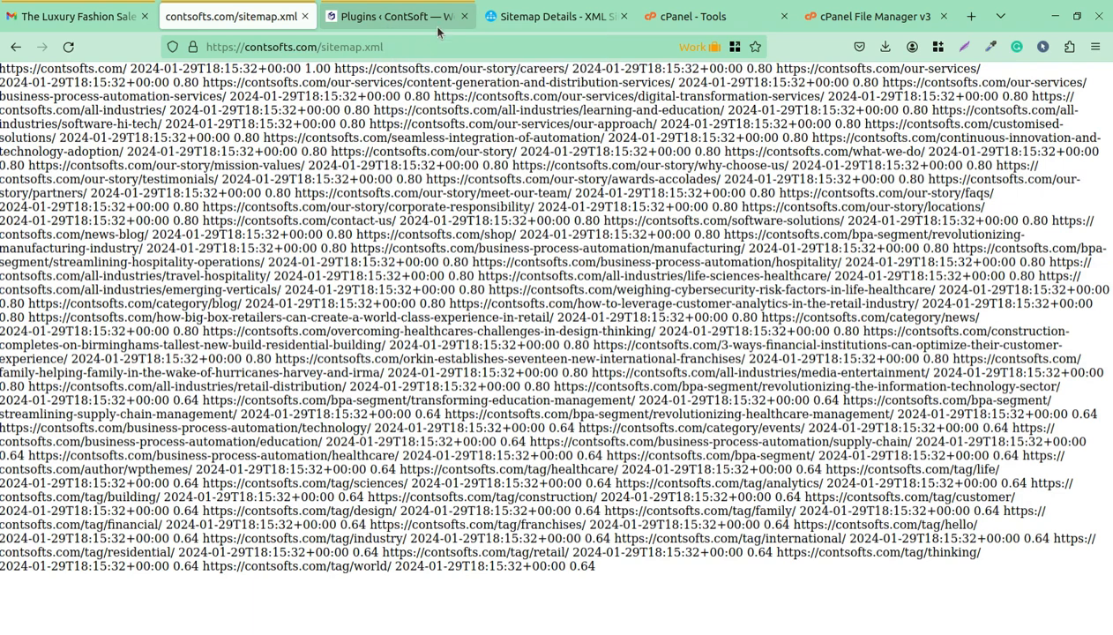
- Close the File Manager, log out of cPanel and close its page
{"action": "left_click", "coordinate": [942, 17]}
{"action": "left_click", "coordinate": [744, 25]}
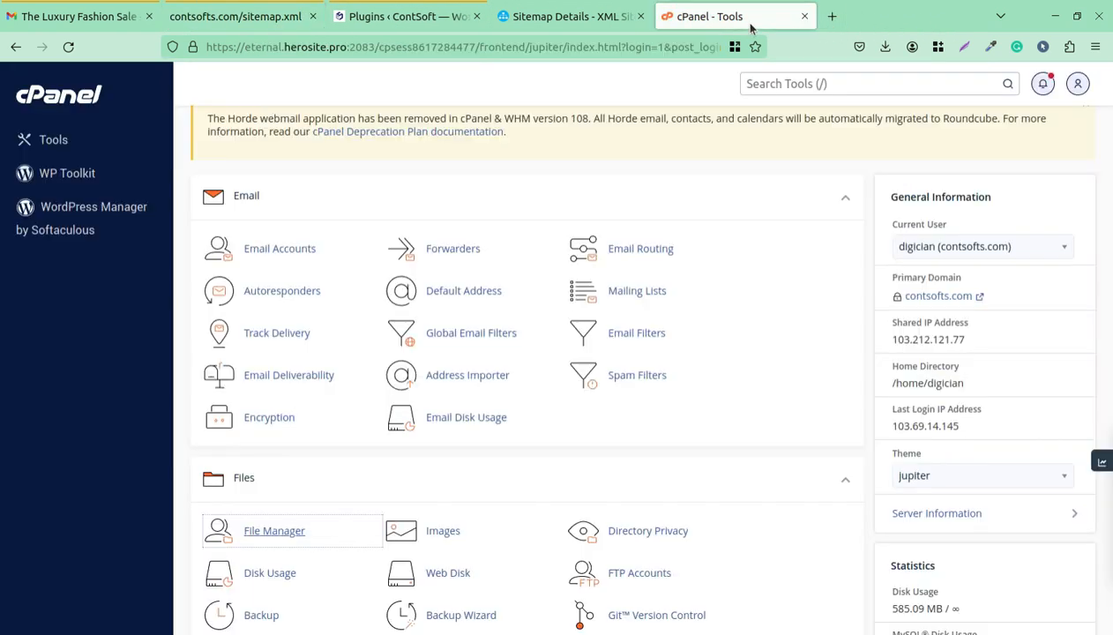
{"action": "left_click", "coordinate": [1075, 88]}
{"action": "left_click", "coordinate": [966, 436]}
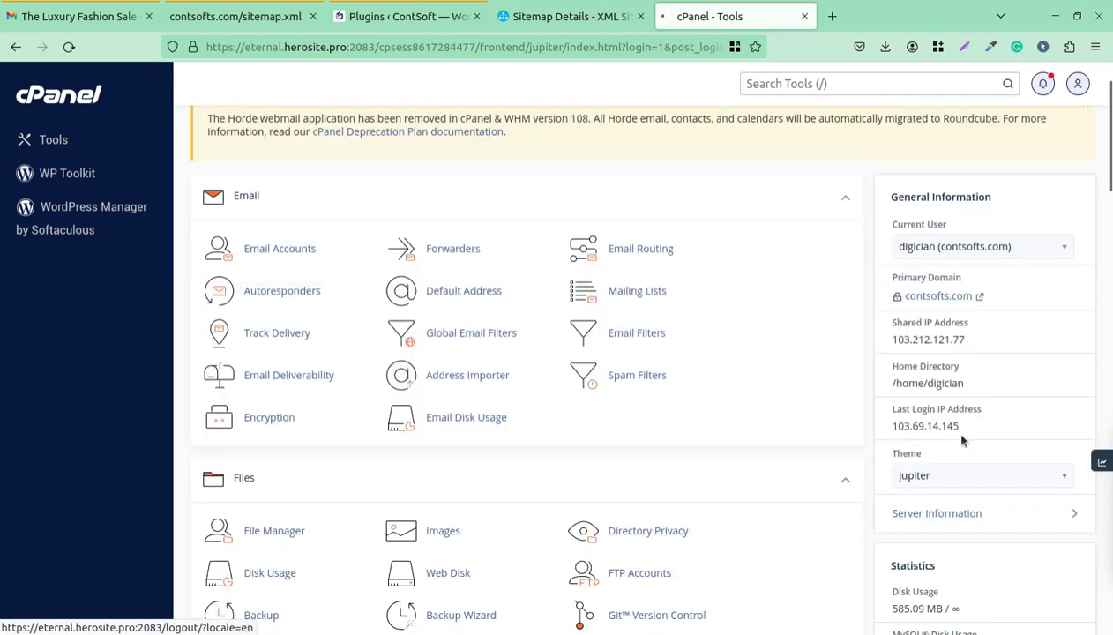
{"action": "key", "text": "ctrl+w"}
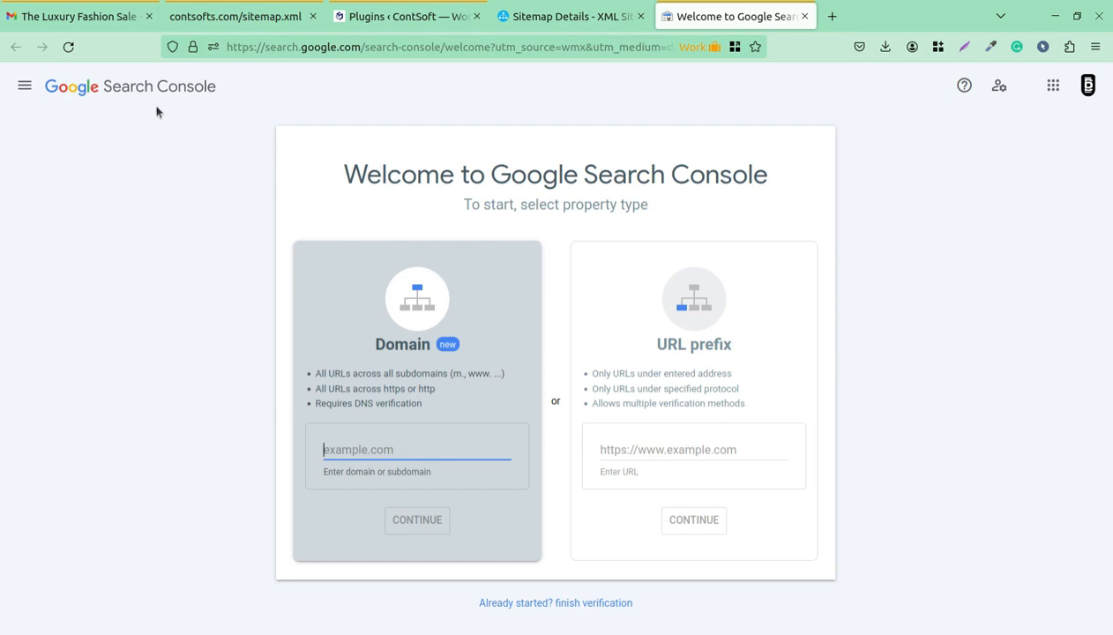
- Add contsofts.com as a Domain property in Google Search Console and continue to ownership verification
{"action": "left_click", "coordinate": [536, 18]}
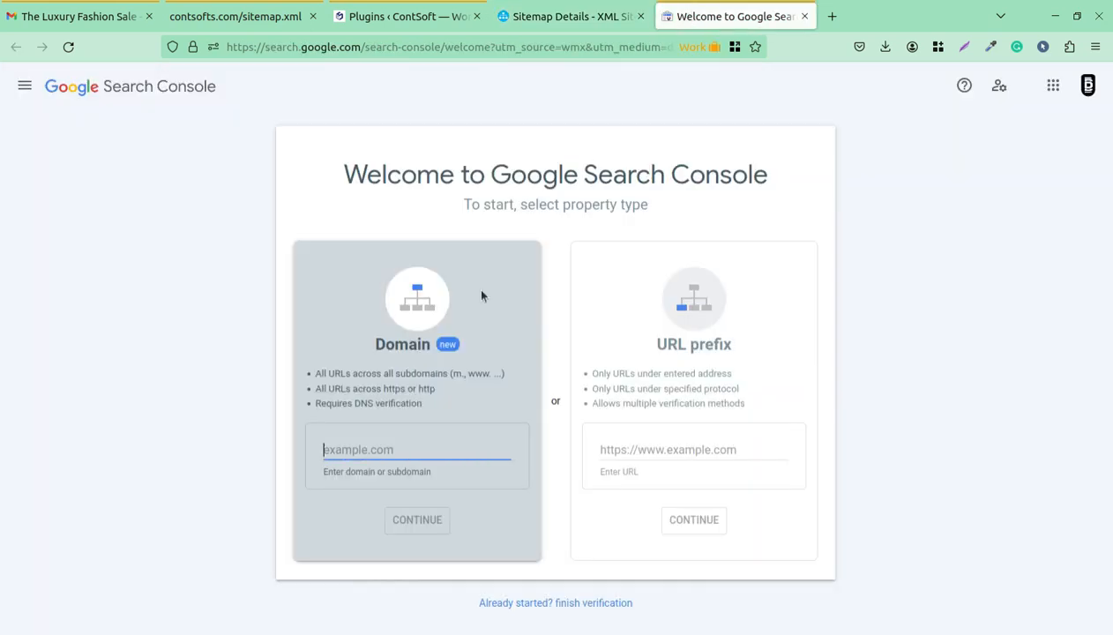
{"action": "left_click", "coordinate": [725, 16]}
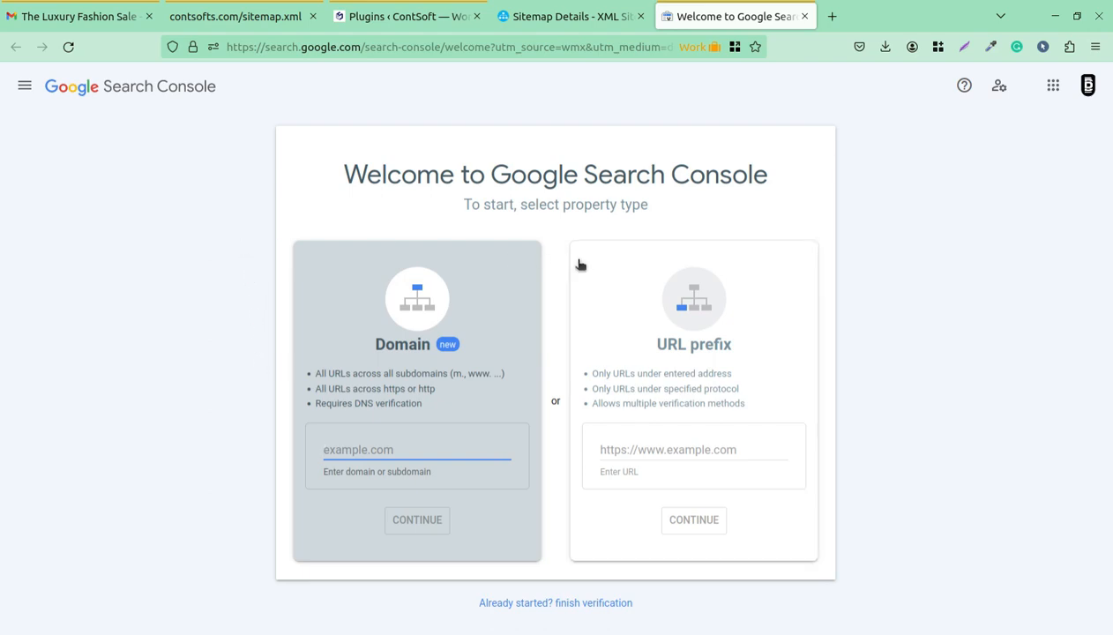
{"action": "left_click_drag", "start_coordinate": [354, 172], "coordinate": [748, 174]}
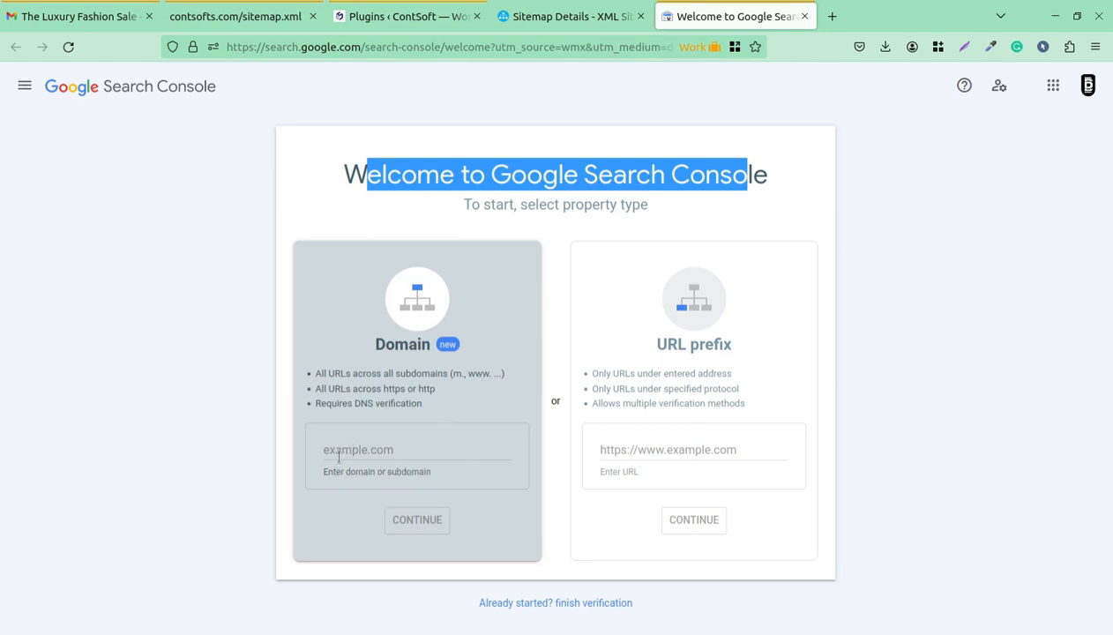
{"action": "left_click", "coordinate": [450, 452]}
{"action": "type", "text": "contsofts.com"}
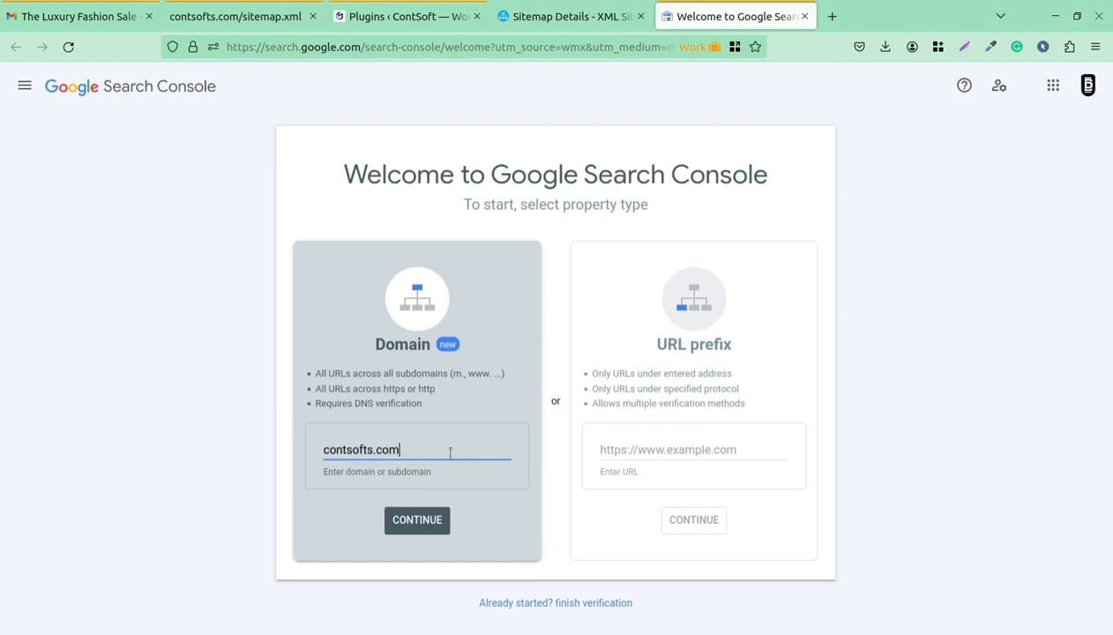
{"action": "left_click", "coordinate": [430, 524]}
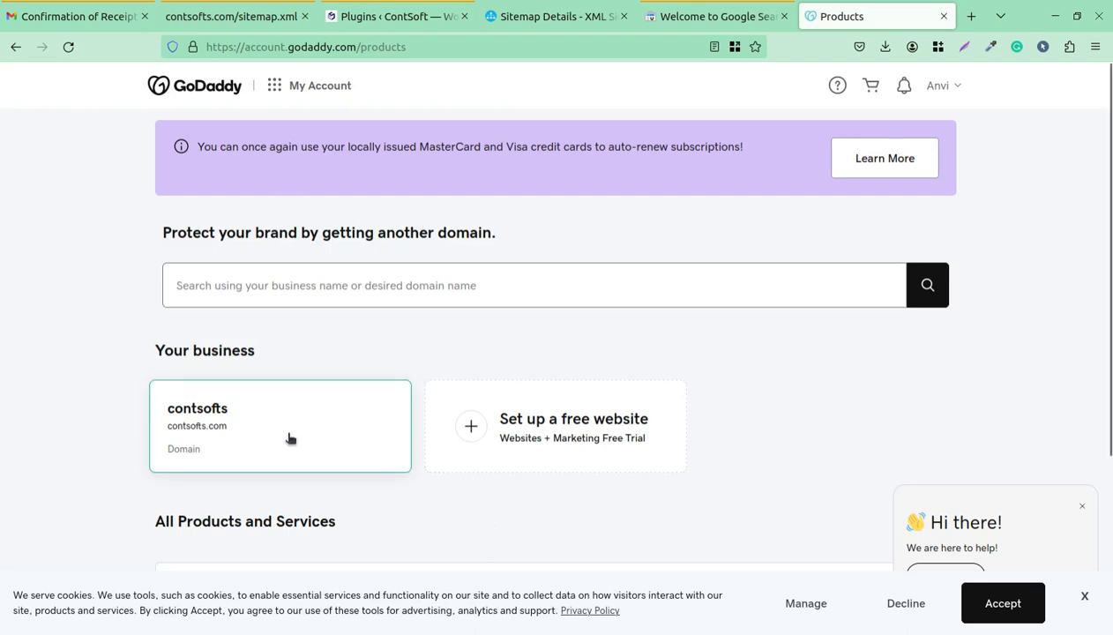
- Open GoDaddy's DNS management for contsofts.com and consult the TXT record instructions in Google Search Console
{"action": "left_click", "coordinate": [233, 429]}
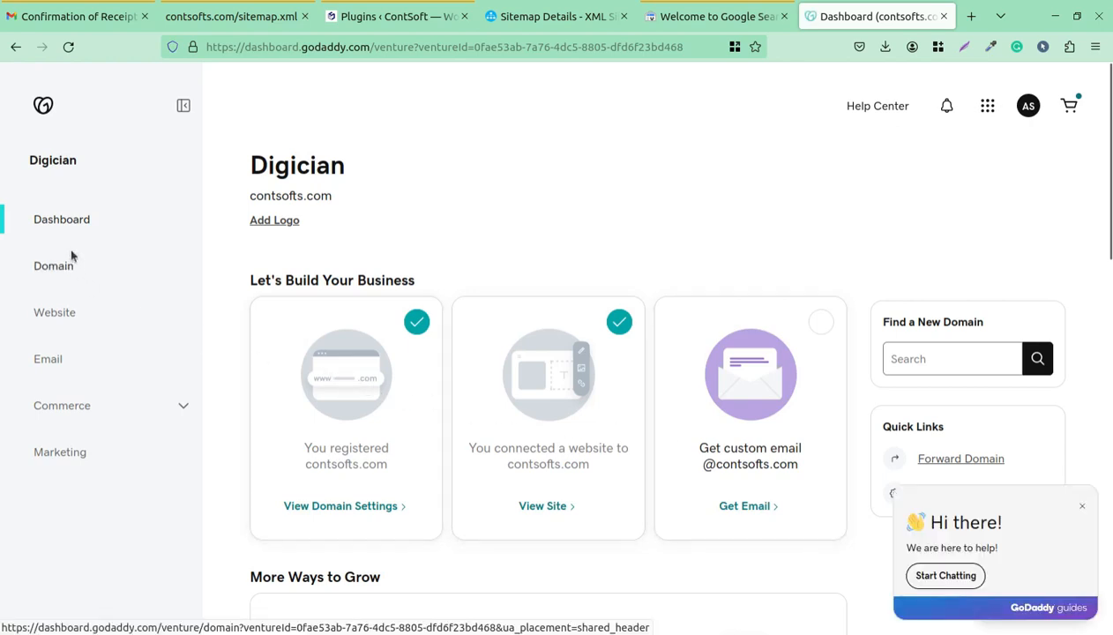
{"action": "scroll", "coordinate": [499, 358], "scroll_direction": "down", "scroll_amount": 3}
{"action": "scroll", "coordinate": [455, 394], "scroll_direction": "up", "scroll_amount": 3}
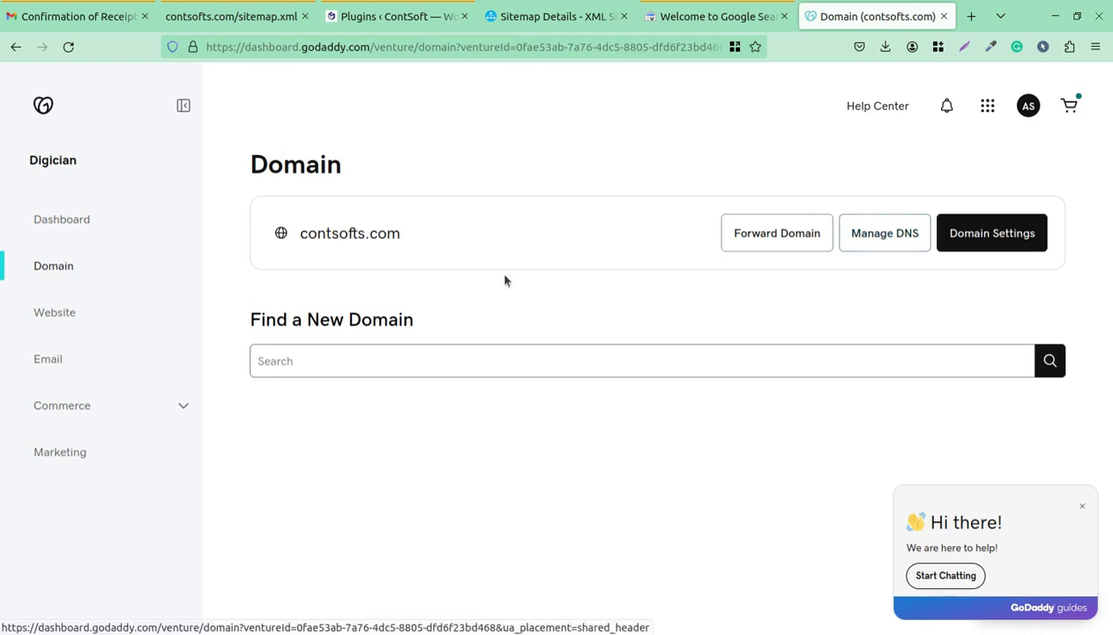
{"action": "left_click", "coordinate": [888, 249]}
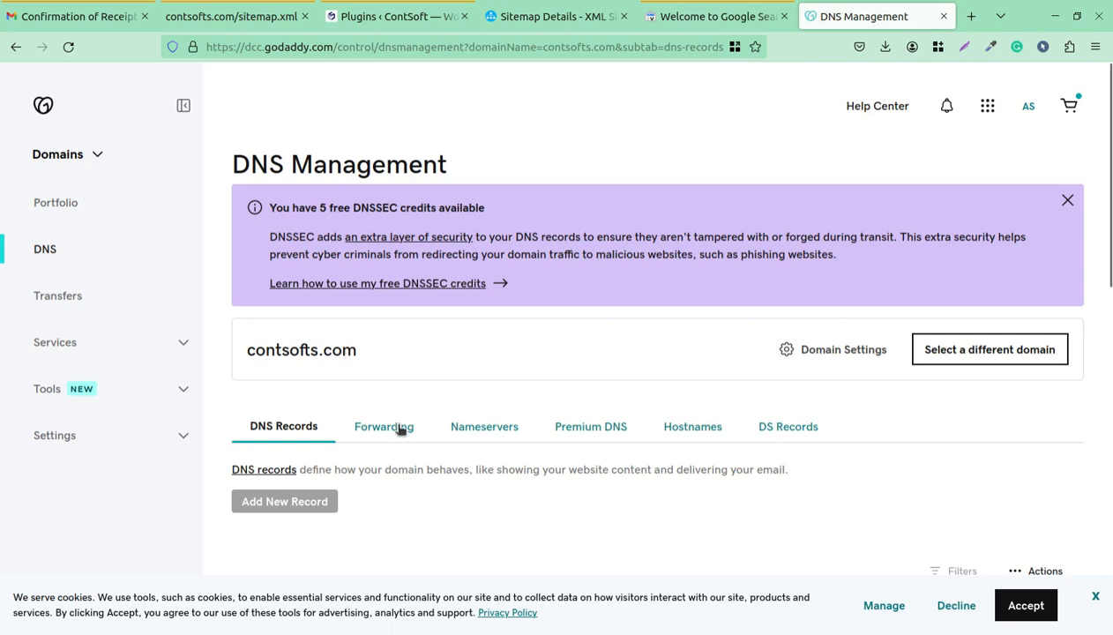
{"action": "left_click", "coordinate": [708, 19]}
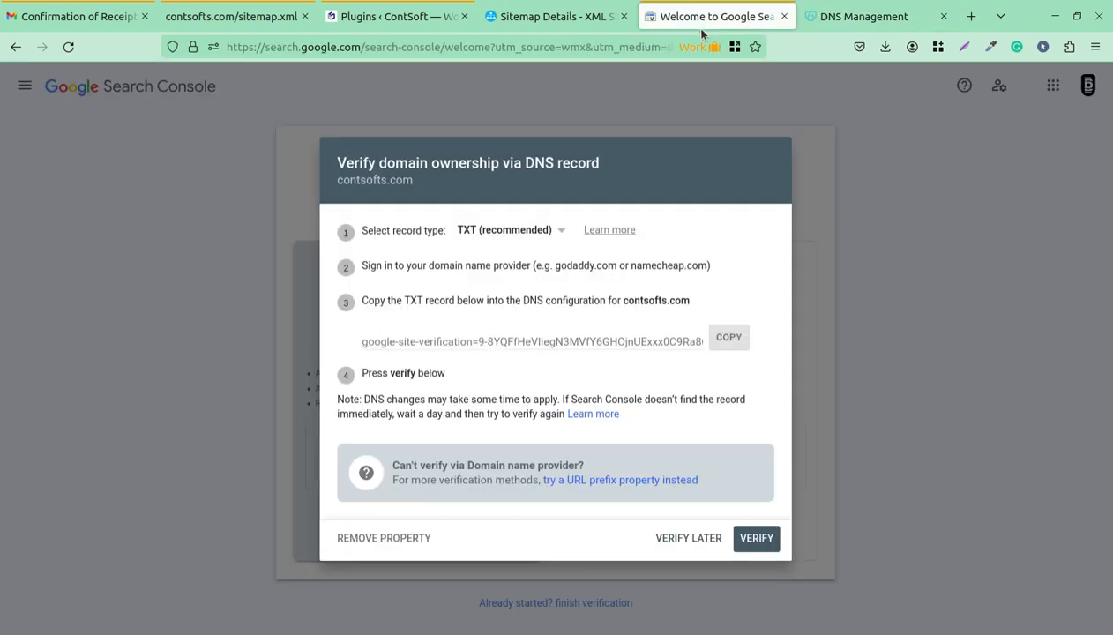
{"action": "left_click", "coordinate": [849, 19]}
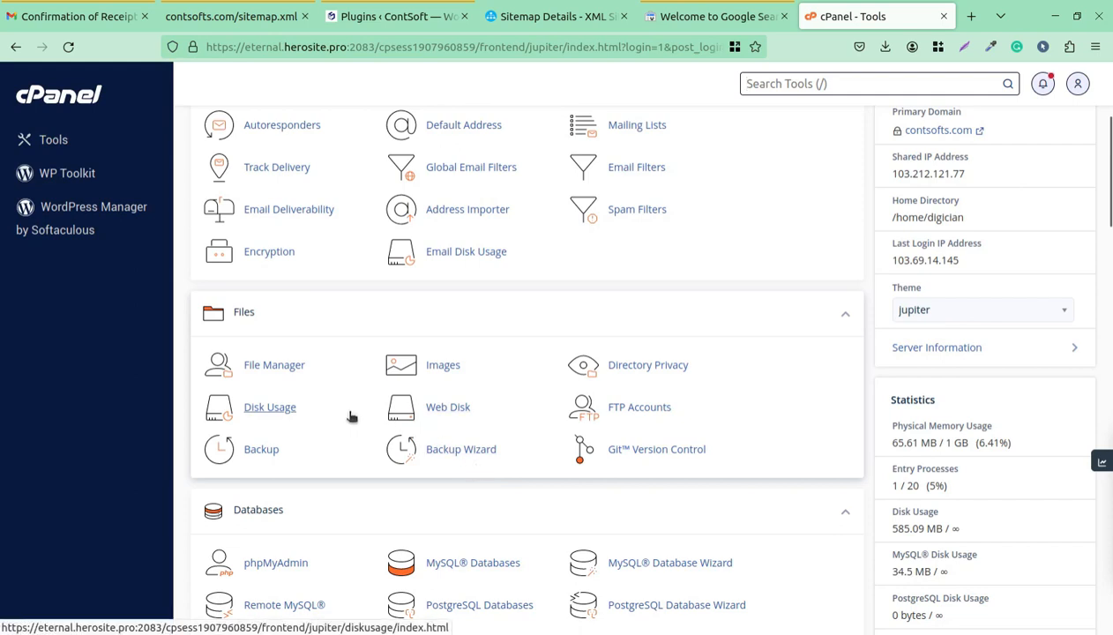
- Open the zone records for contsofts.com in cPanel's Zone Editor and return to Search Console's DNS verification instructions
{"action": "scroll", "coordinate": [351, 415], "scroll_direction": "down", "scroll_amount": 2}
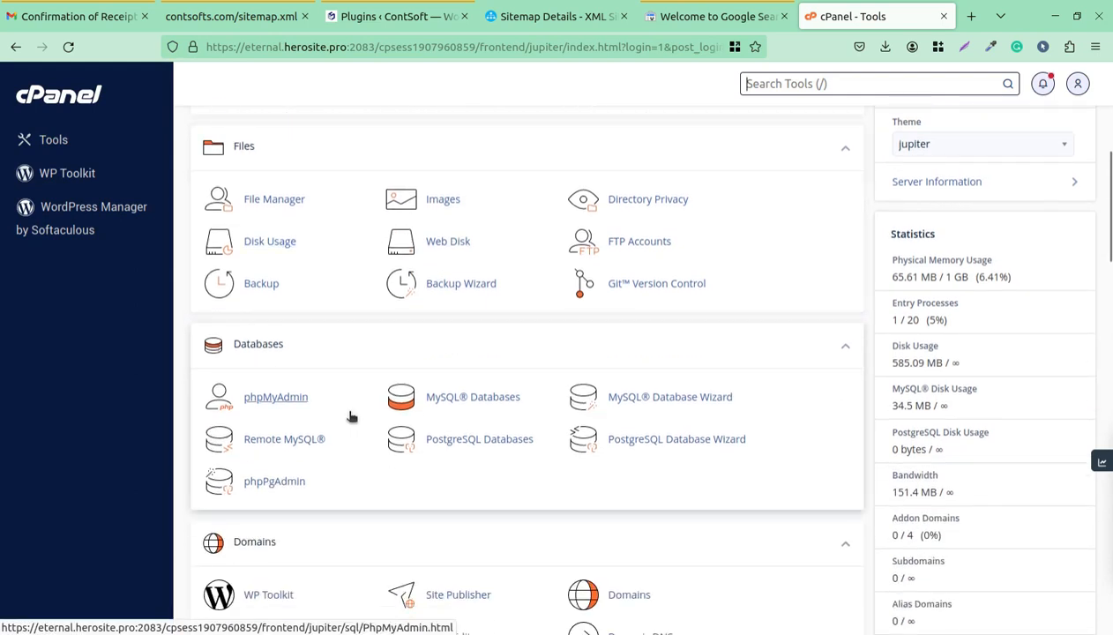
{"action": "scroll", "coordinate": [350, 415], "scroll_direction": "down", "scroll_amount": 2}
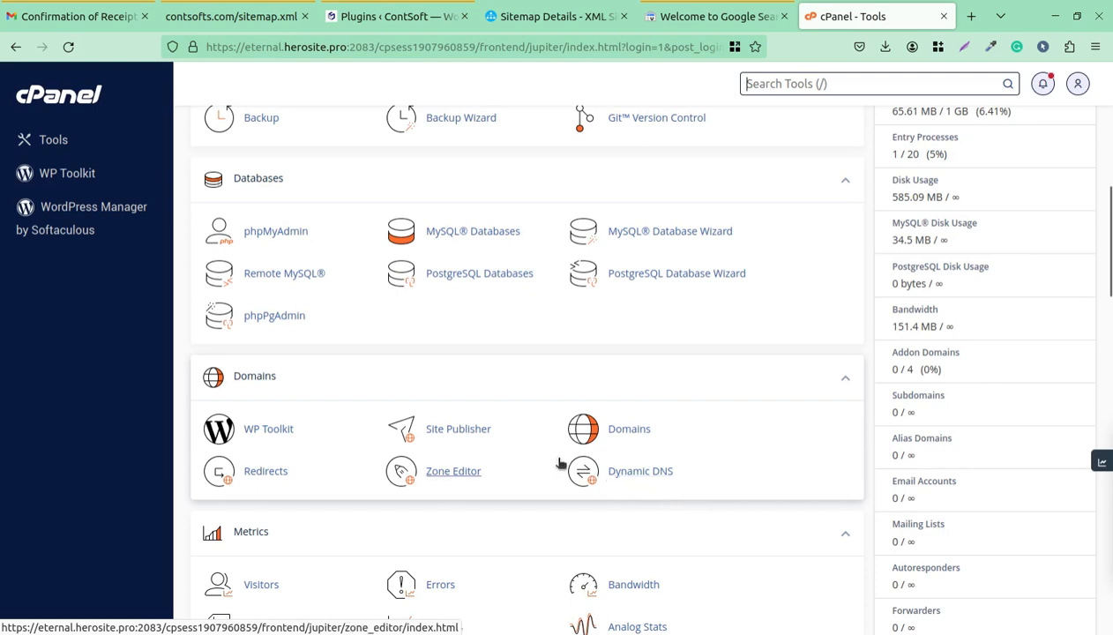
{"action": "left_click", "coordinate": [448, 474]}
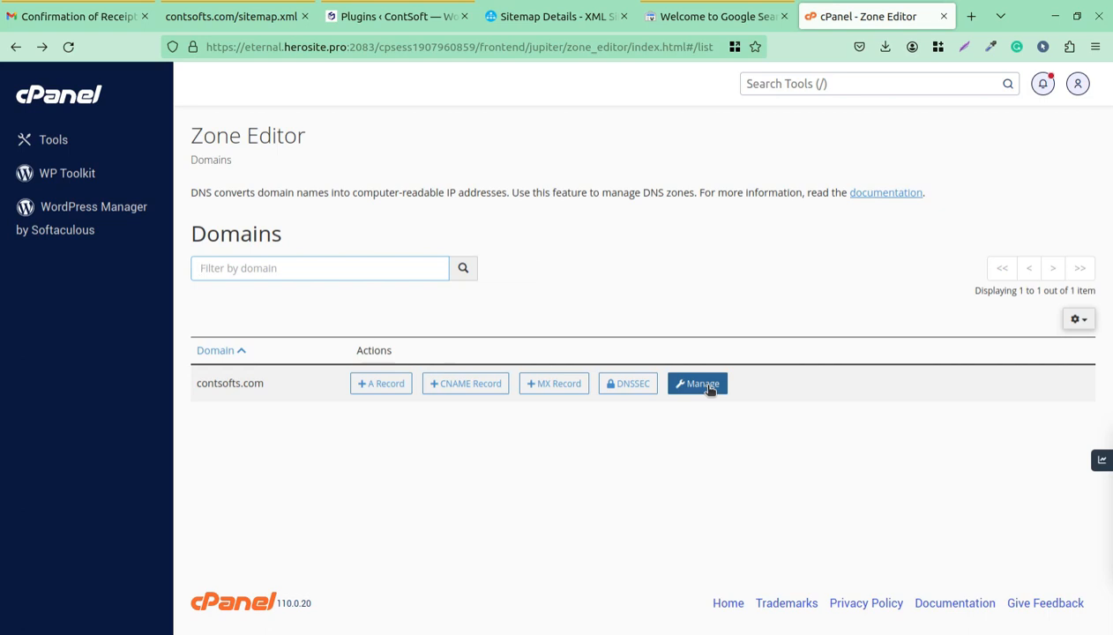
{"action": "left_click", "coordinate": [709, 385]}
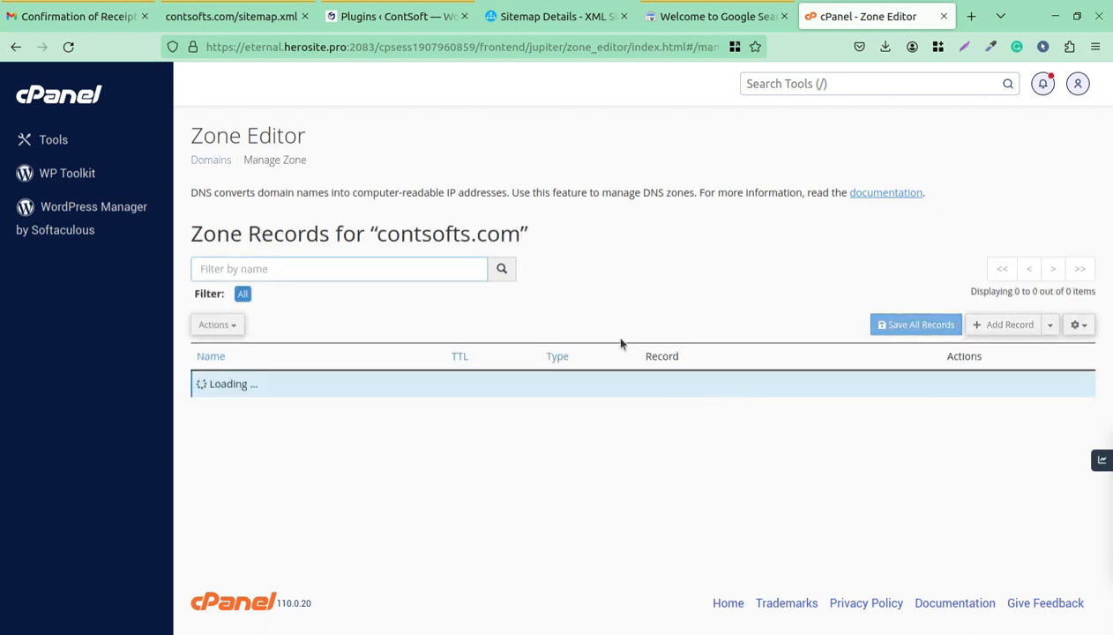
{"action": "left_click", "coordinate": [690, 17]}
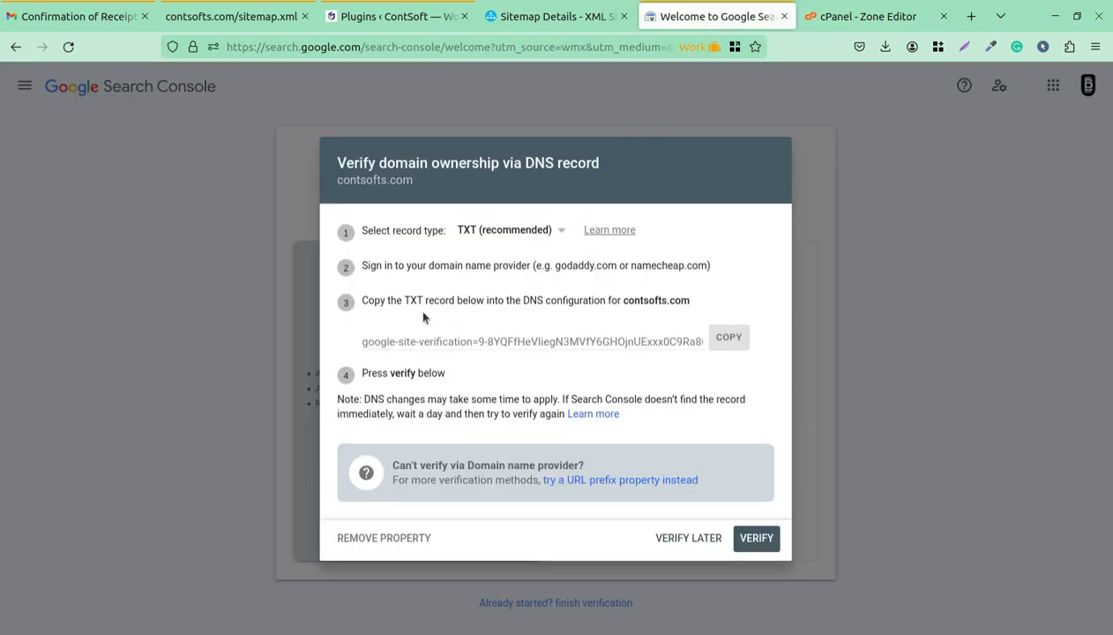
- Copy Search Console's verification TXT value and paste it into a new TXT record for contsofts.com in cPanel's Zone Editor
{"action": "left_click", "coordinate": [732, 340]}
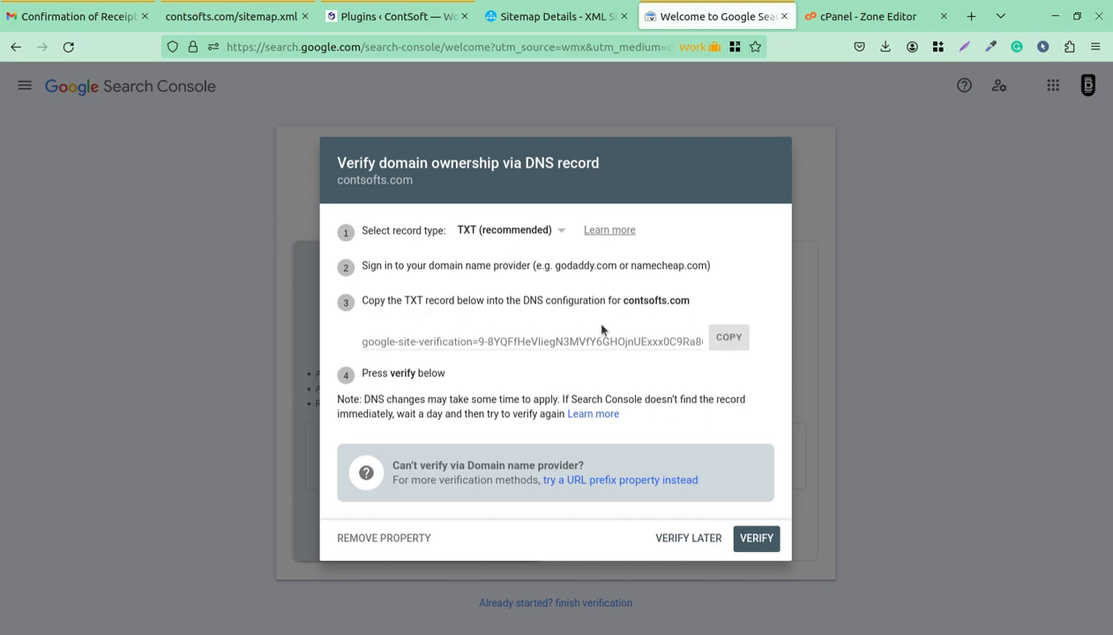
{"action": "left_click", "coordinate": [730, 342]}
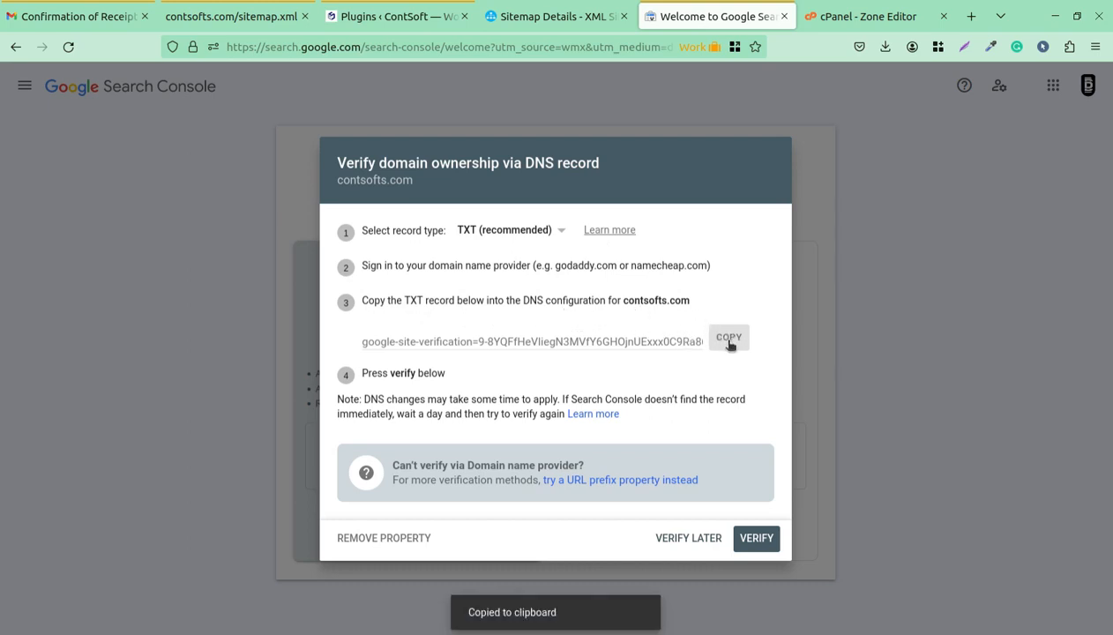
{"action": "left_click", "coordinate": [844, 17]}
{"action": "left_click", "coordinate": [991, 326]}
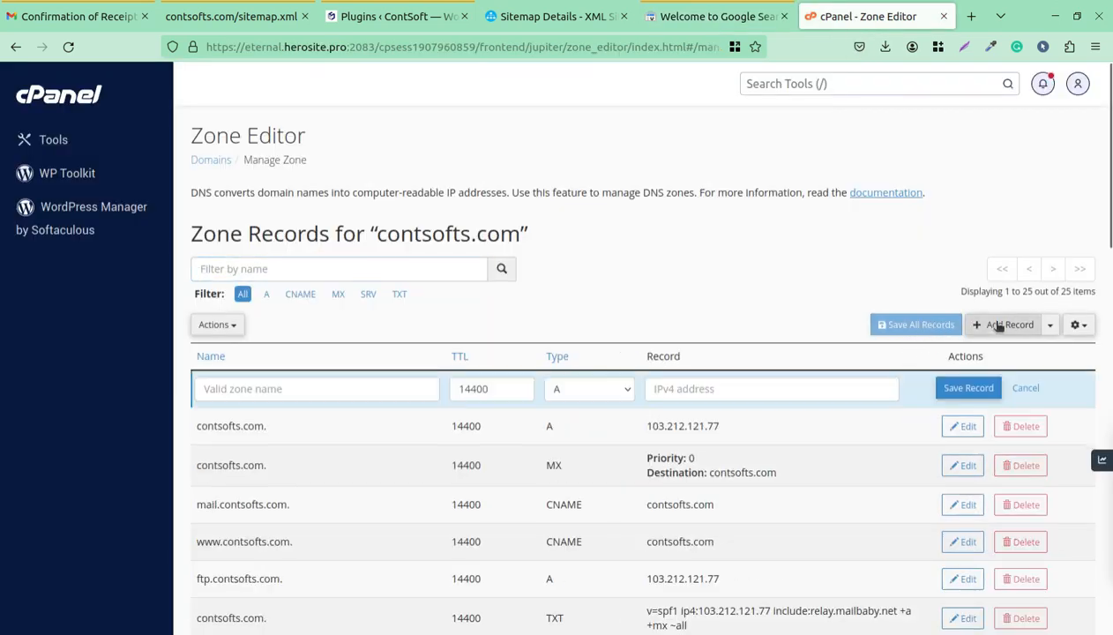
{"action": "left_click", "coordinate": [607, 397]}
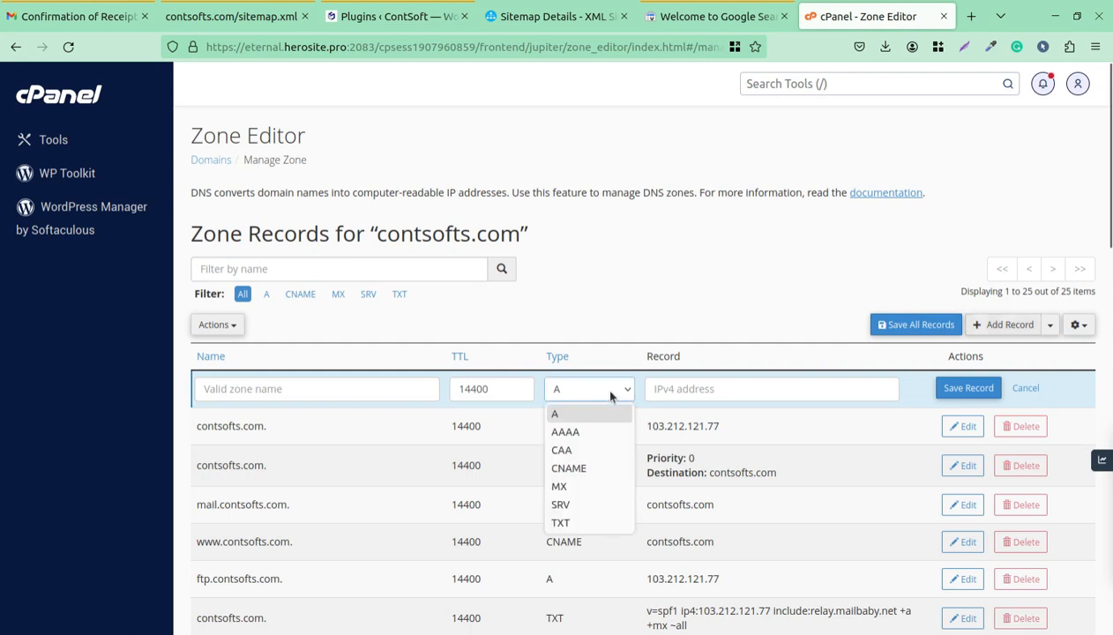
{"action": "left_click", "coordinate": [567, 524]}
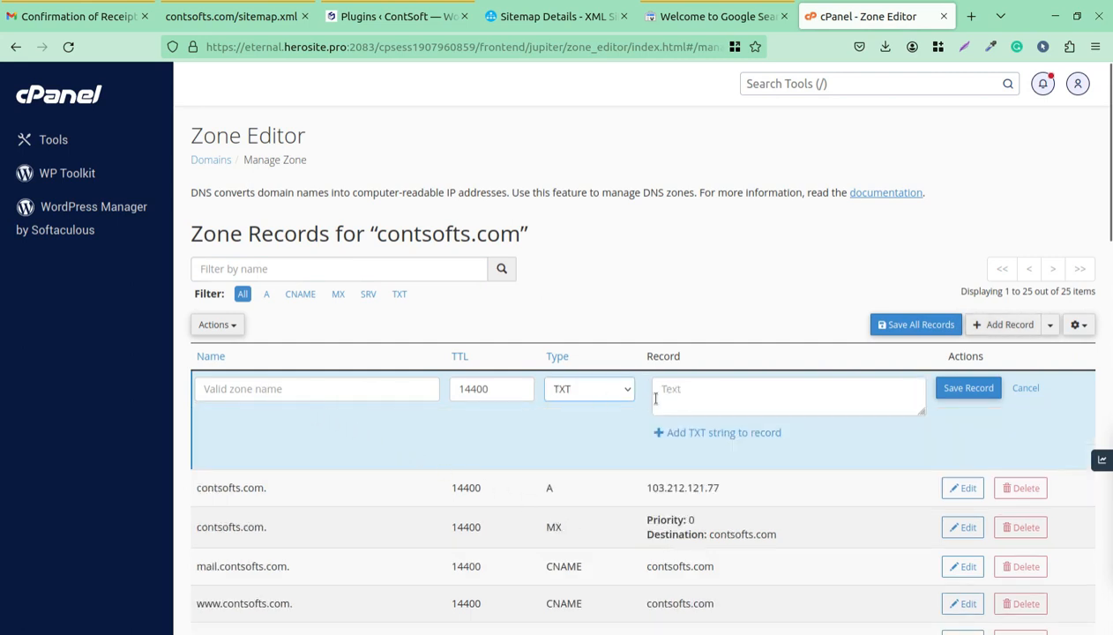
{"action": "left_click", "coordinate": [695, 395]}
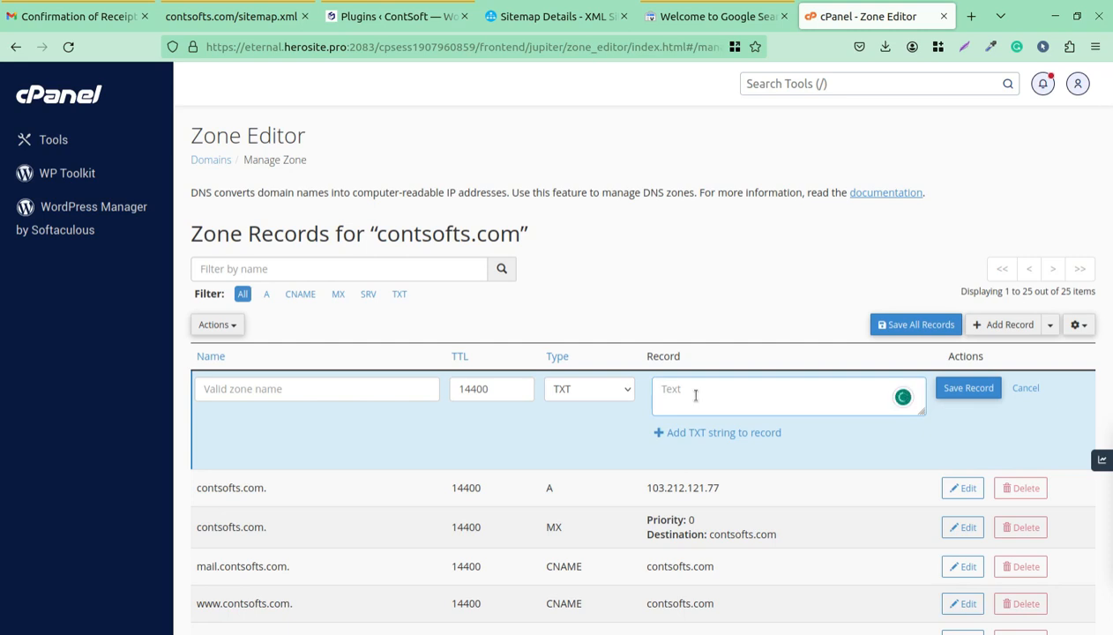
{"action": "key", "text": "ctrl+v"}
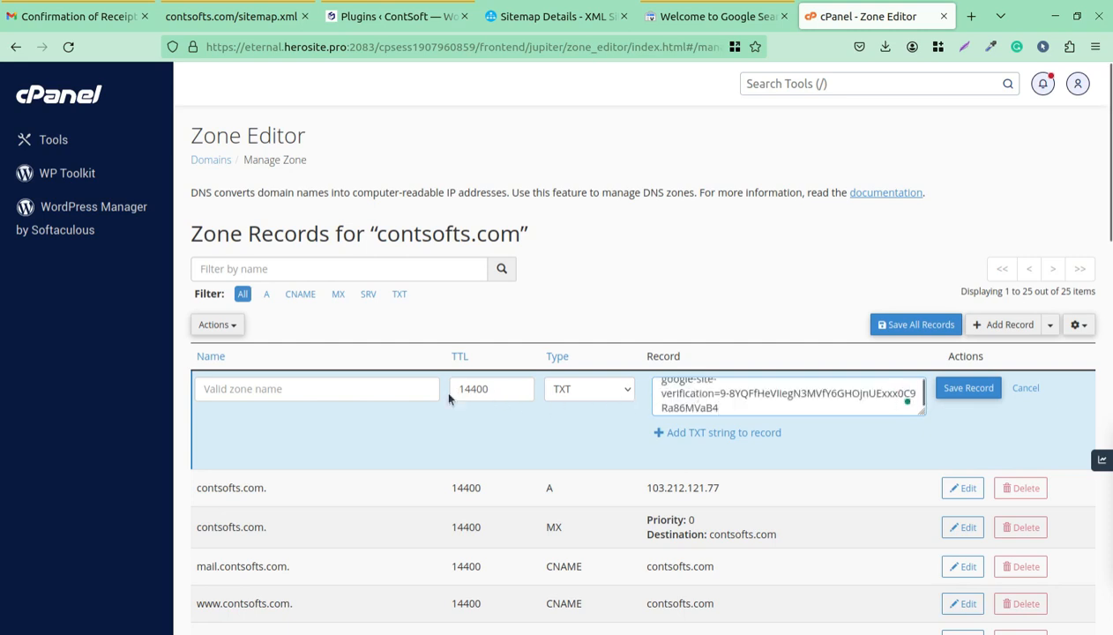
- Try to save the new TXT record using @ as its zone name
{"action": "left_click", "coordinate": [966, 389]}
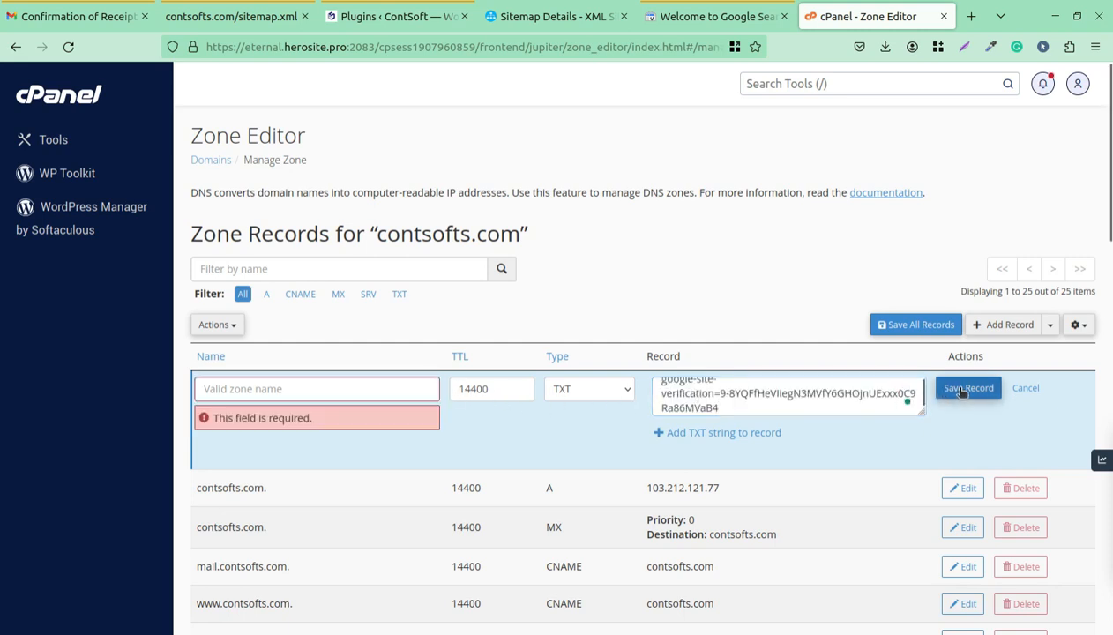
{"action": "left_click", "coordinate": [394, 389]}
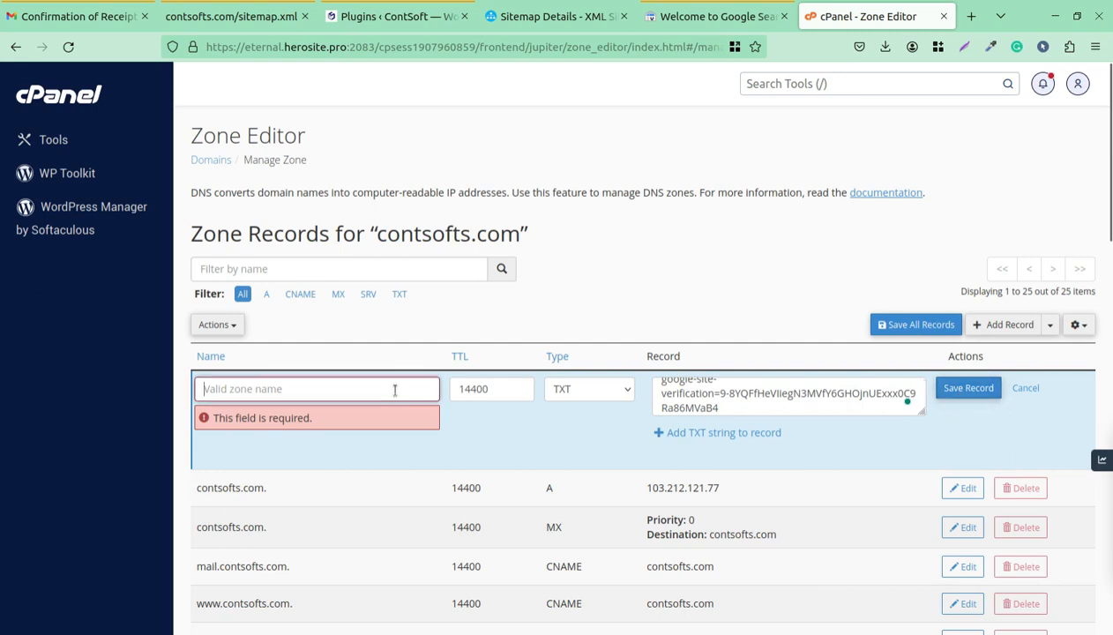
{"action": "type", "text": "@"}
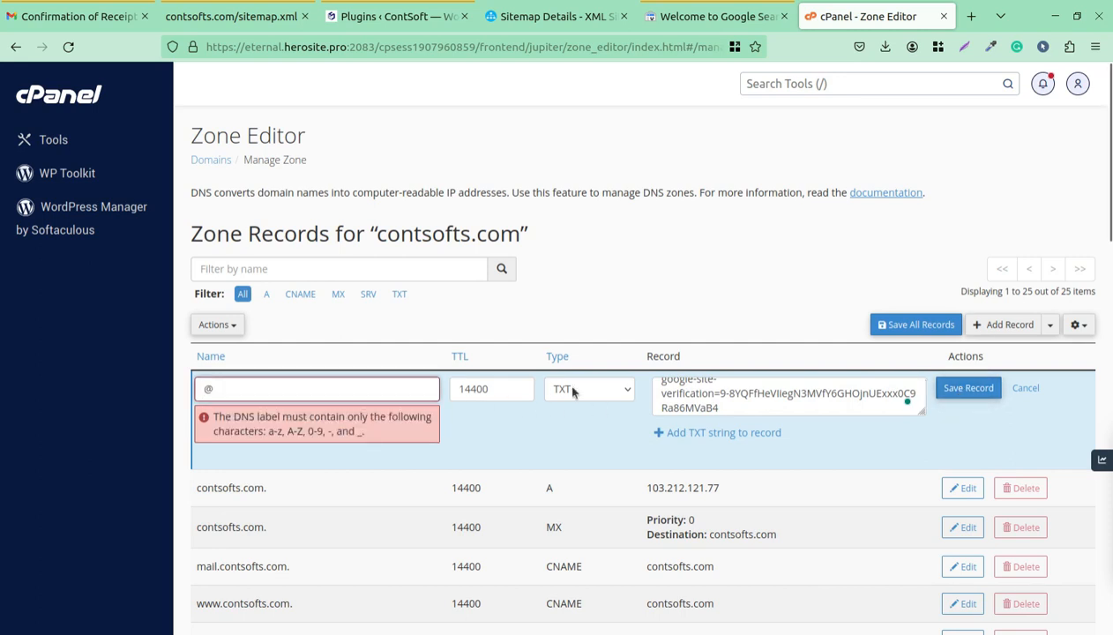
{"action": "left_click", "coordinate": [968, 392]}
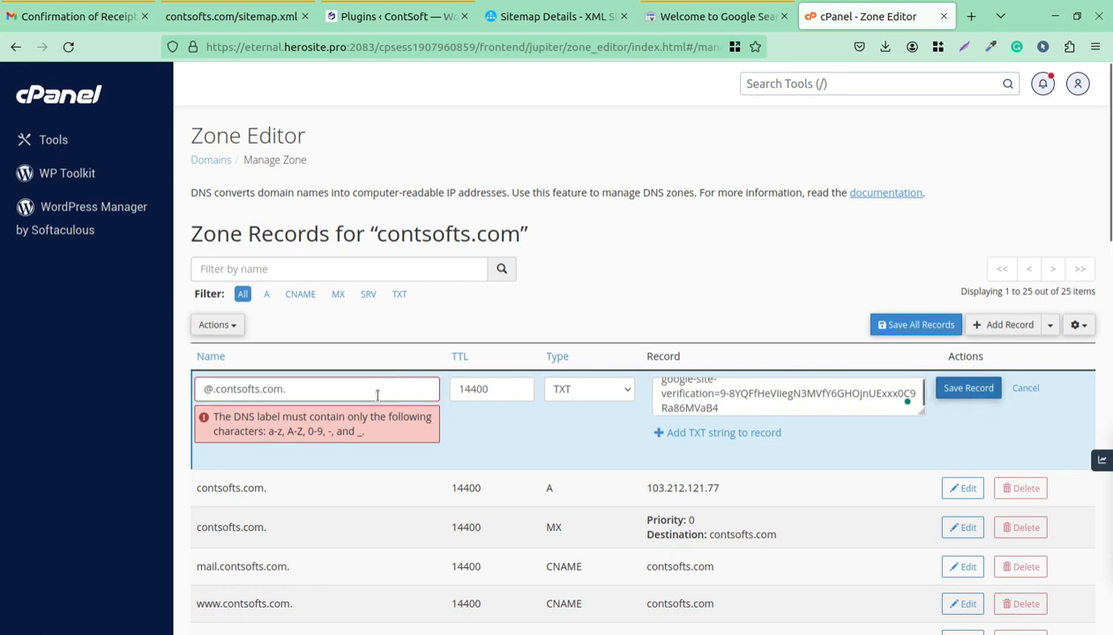
- Correct the new TXT record's zone name to contsofts.com and save the record
{"action": "left_click", "coordinate": [312, 386]}
{"action": "left_click_drag", "start_coordinate": [312, 386], "coordinate": [179, 380]}
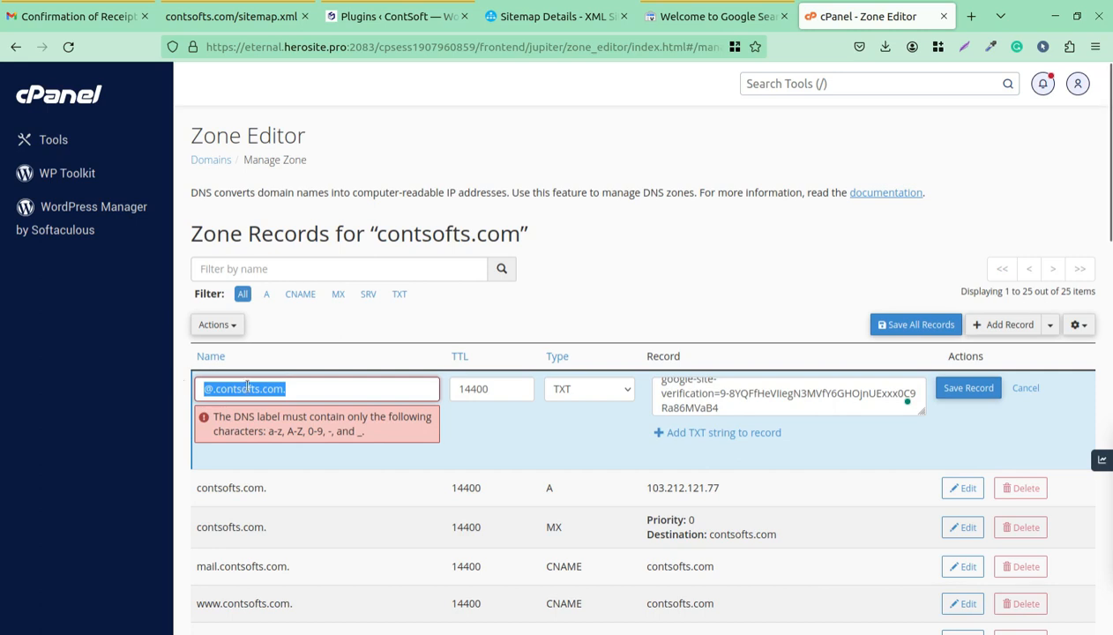
{"action": "left_click", "coordinate": [215, 388]}
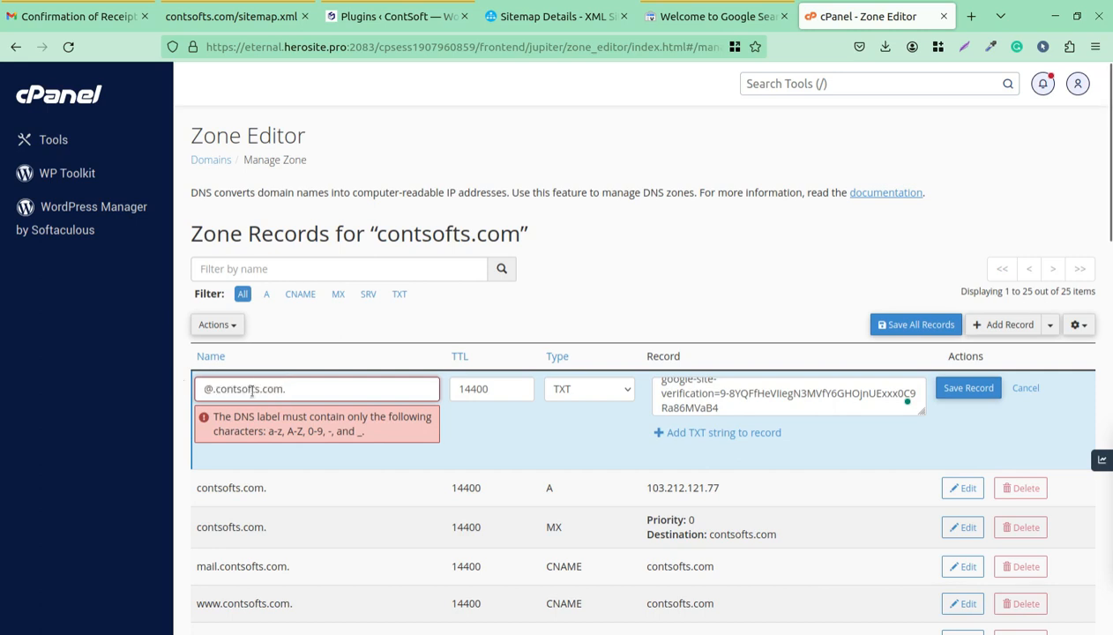
{"action": "key", "text": "BackSpace"}
{"action": "key", "text": "BackSpace"}
{"action": "left_click", "coordinate": [283, 389]}
{"action": "key", "text": "BackSpace"}
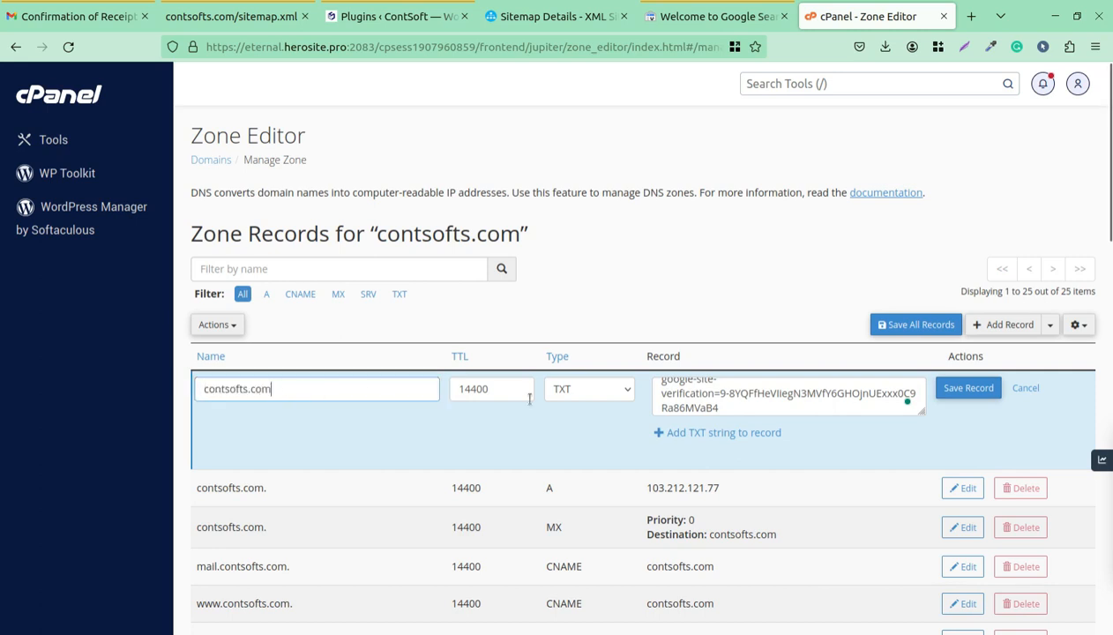
{"action": "left_click", "coordinate": [961, 388]}
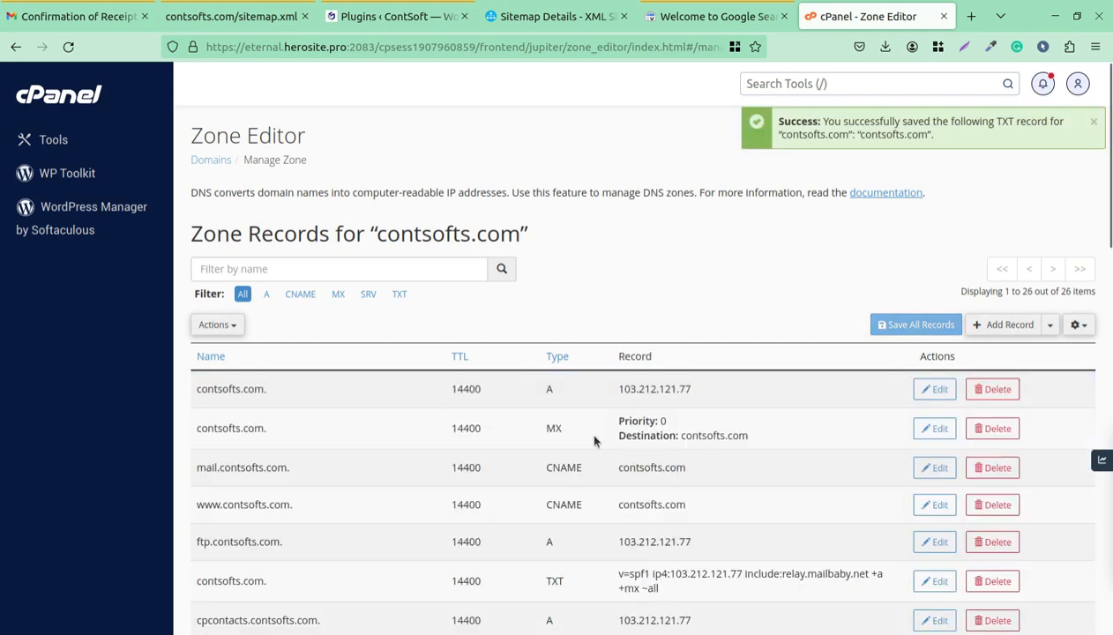
- Look through the saved zone records and verify ownership of contsofts.com in Google Search Console
{"action": "scroll", "coordinate": [556, 454], "scroll_direction": "down", "scroll_amount": 3}
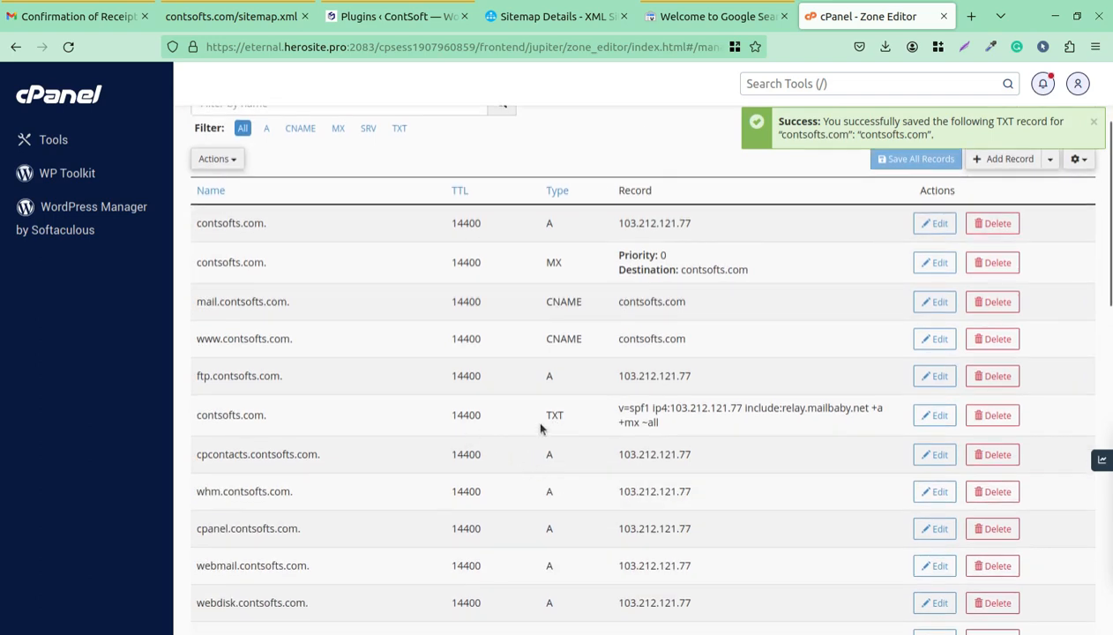
{"action": "scroll", "coordinate": [540, 429], "scroll_direction": "down", "scroll_amount": 2}
{"action": "scroll", "coordinate": [547, 427], "scroll_direction": "up", "scroll_amount": 2}
{"action": "scroll", "coordinate": [579, 405], "scroll_direction": "down", "scroll_amount": 4}
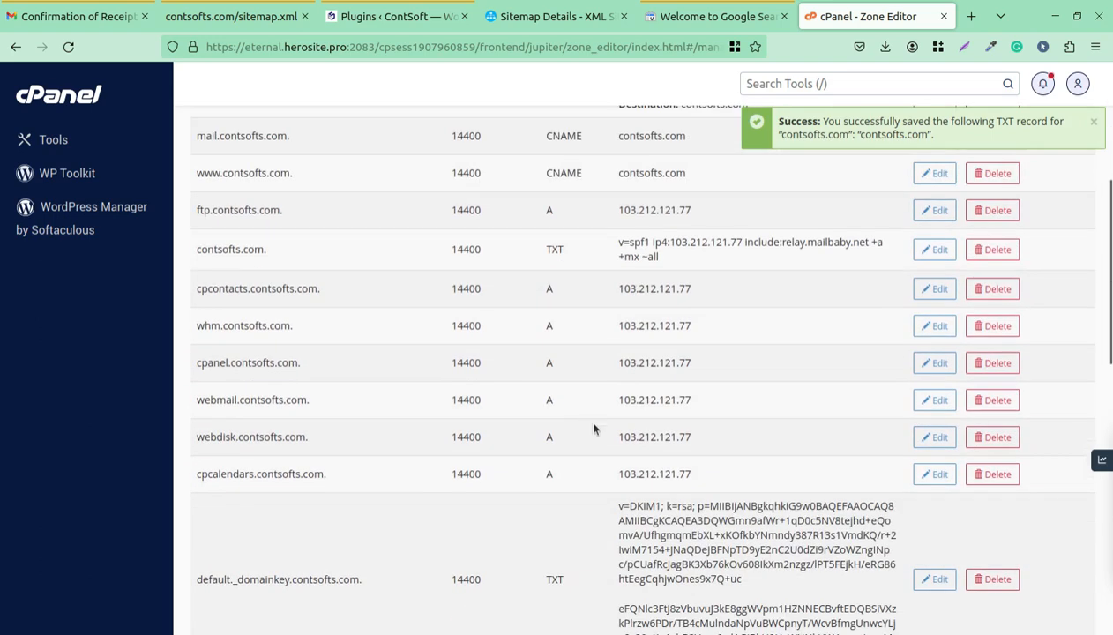
{"action": "scroll", "coordinate": [608, 472], "scroll_direction": "down", "scroll_amount": 12}
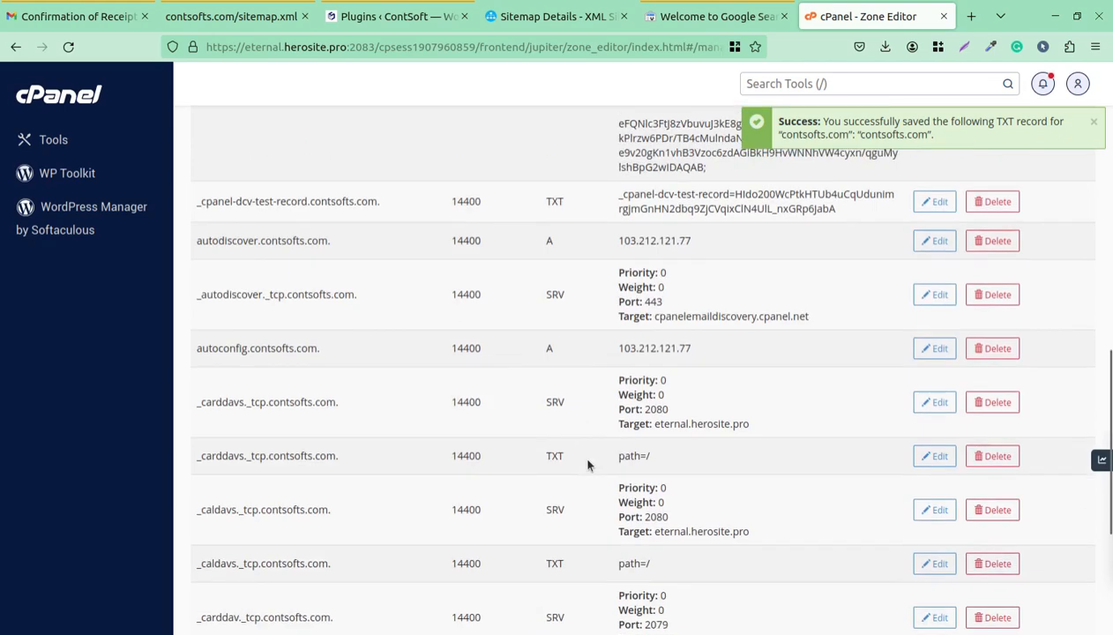
{"action": "scroll", "coordinate": [589, 465], "scroll_direction": "up", "scroll_amount": 15}
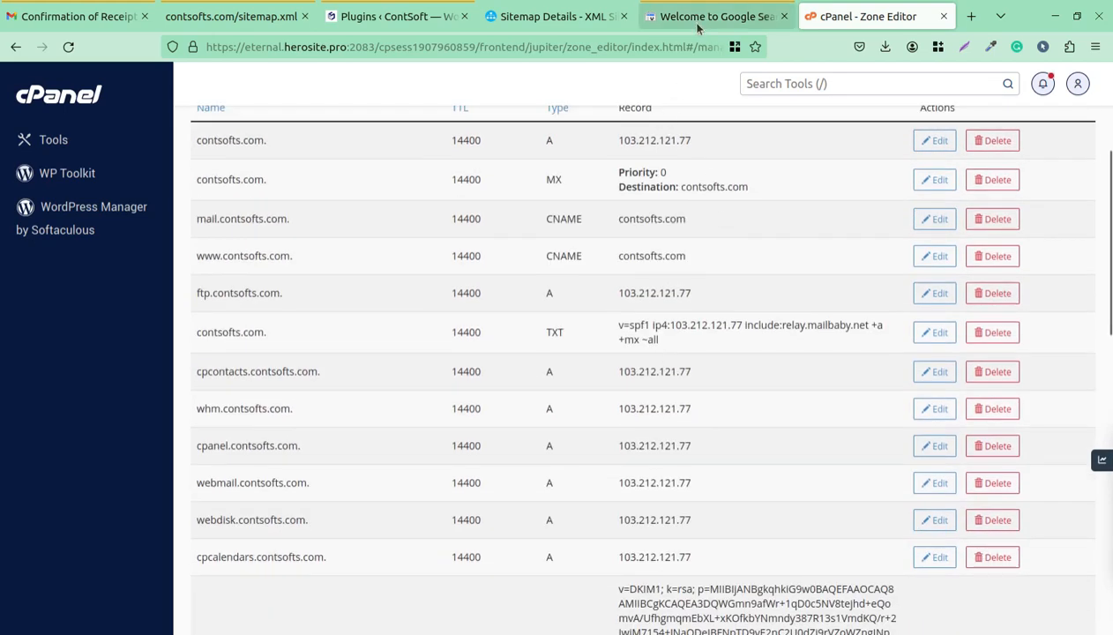
{"action": "left_click", "coordinate": [700, 18]}
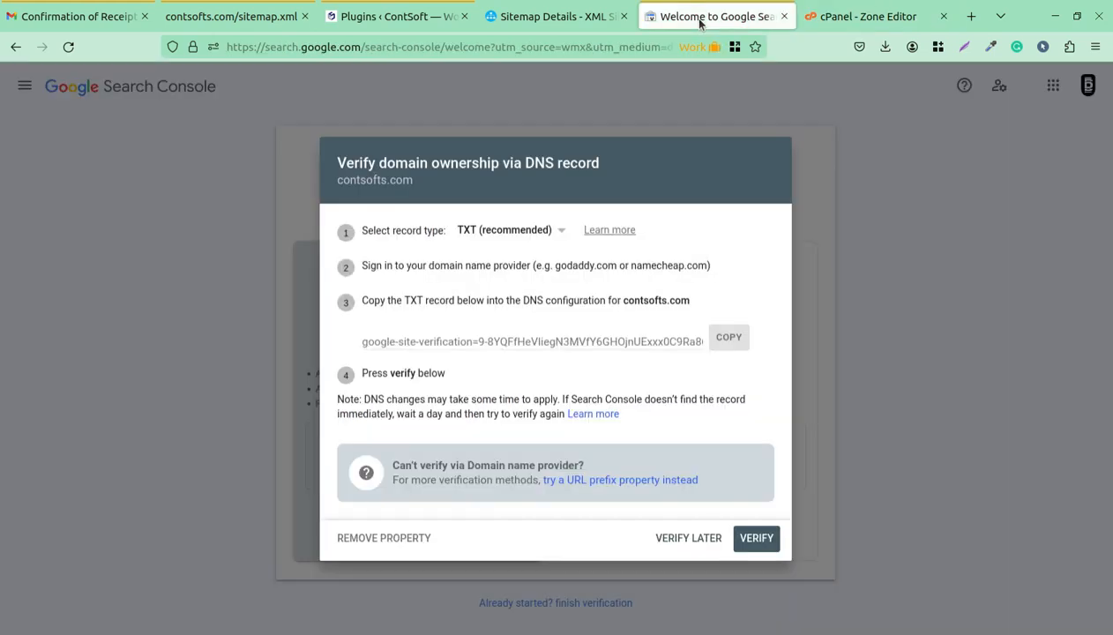
{"action": "left_click", "coordinate": [749, 536]}
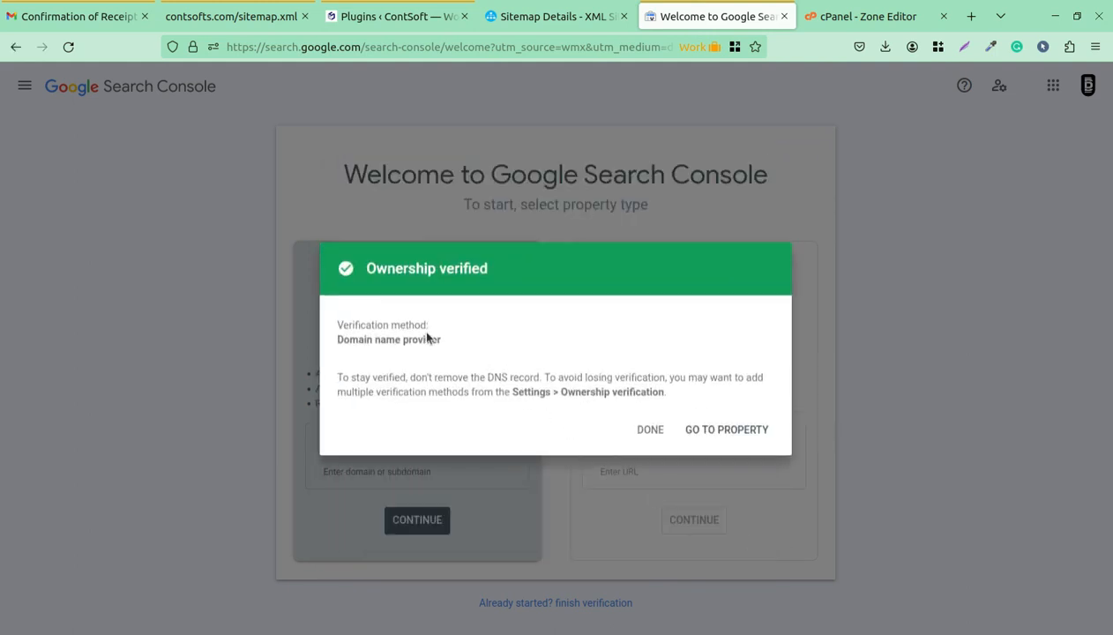
- Go to the contsofts.com property, dismiss its welcome message and open the Sitemaps page
{"action": "left_click", "coordinate": [701, 431]}
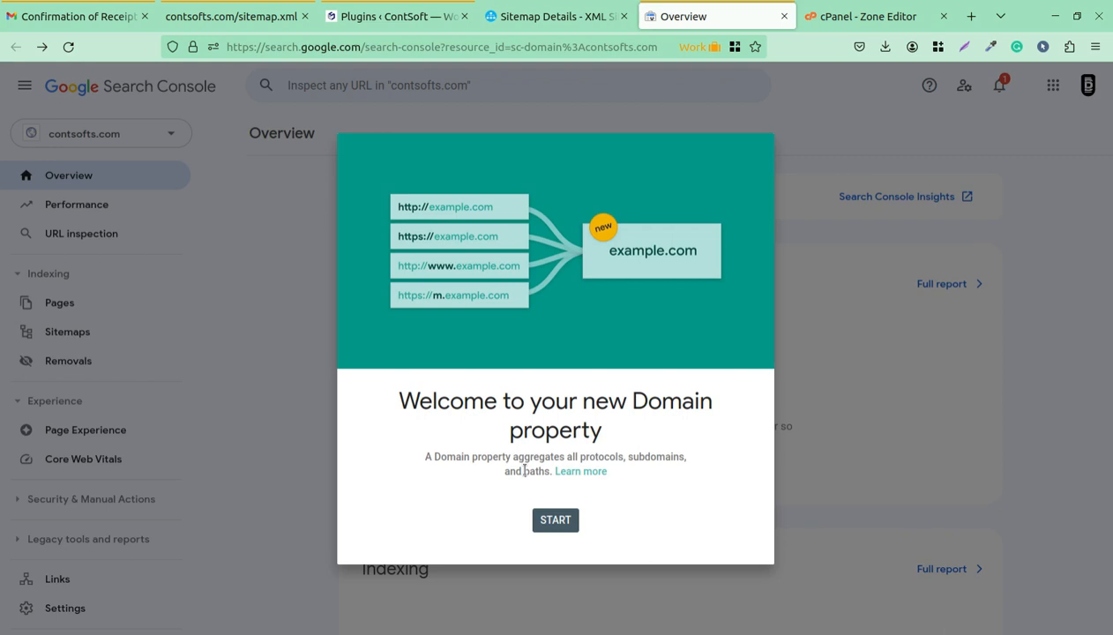
{"action": "left_click", "coordinate": [556, 520]}
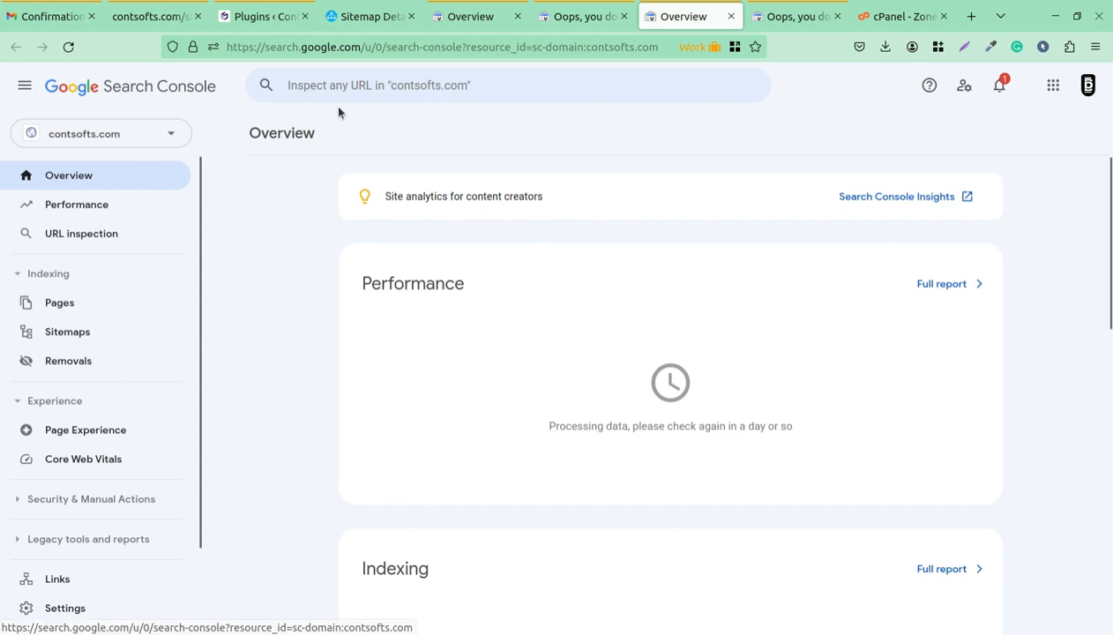
{"action": "left_click", "coordinate": [70, 334]}
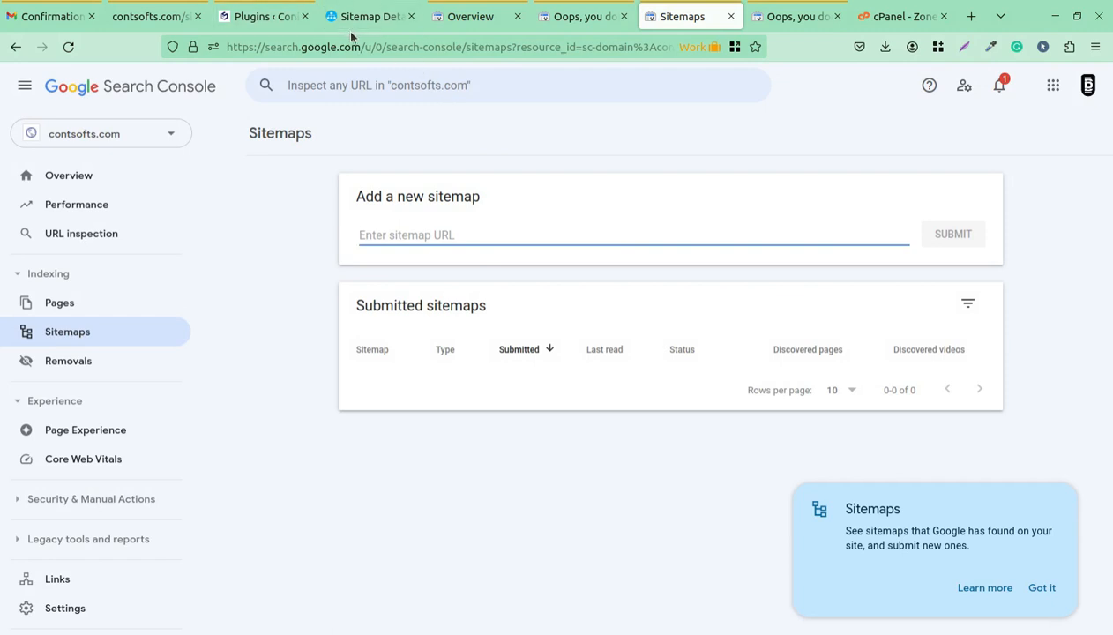
- Inspect the URL contsofts.com with the URL inspection tool
{"action": "left_click", "coordinate": [485, 85]}
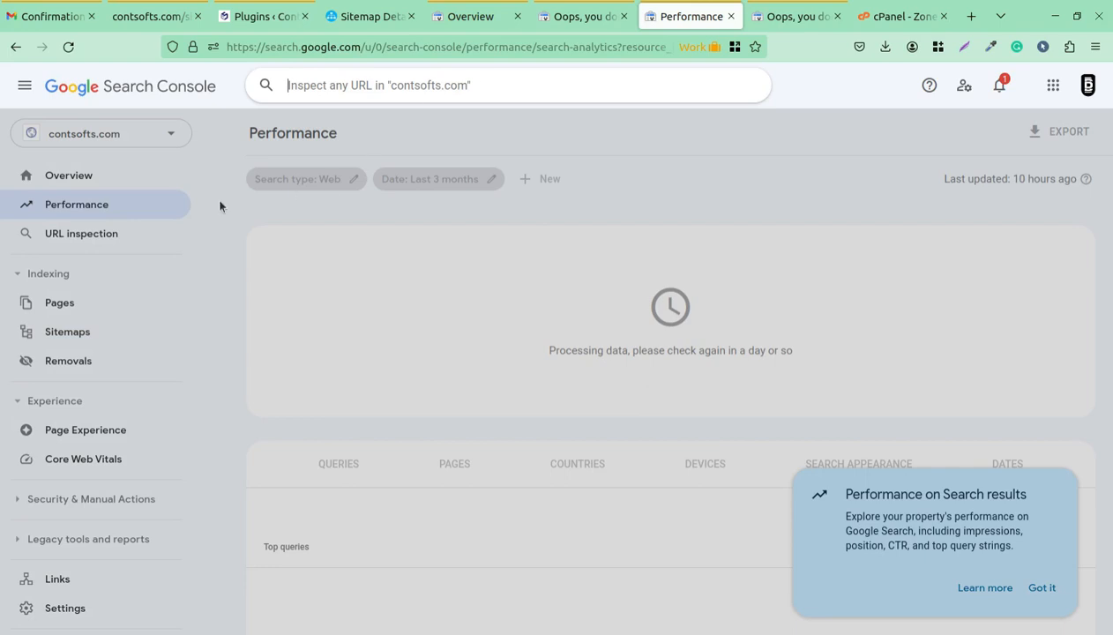
{"action": "left_click", "coordinate": [76, 235]}
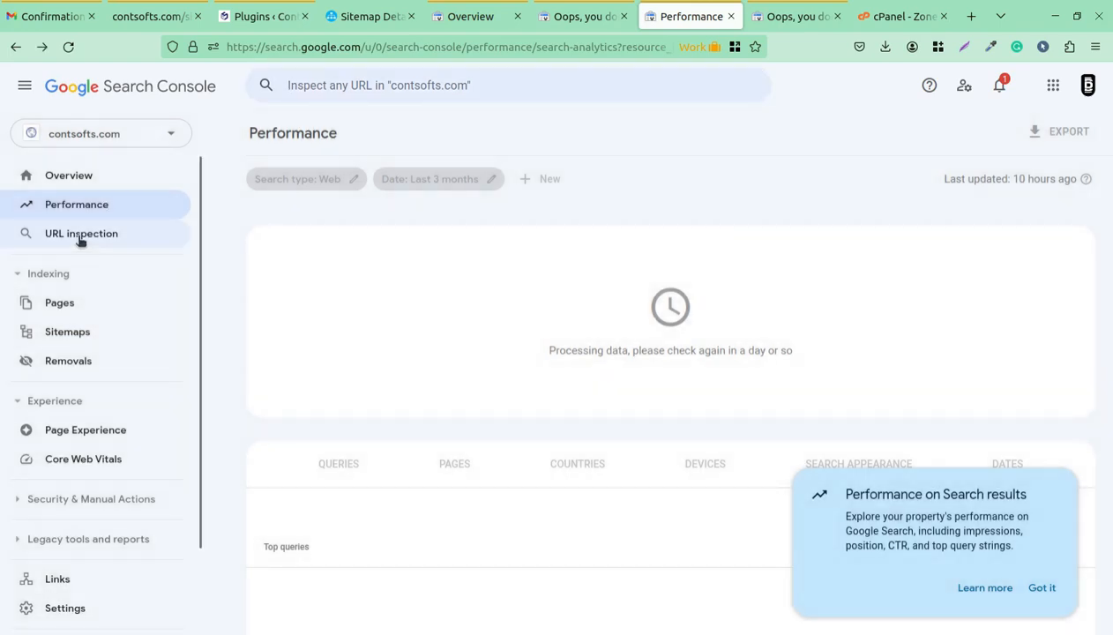
{"action": "left_click", "coordinate": [80, 240]}
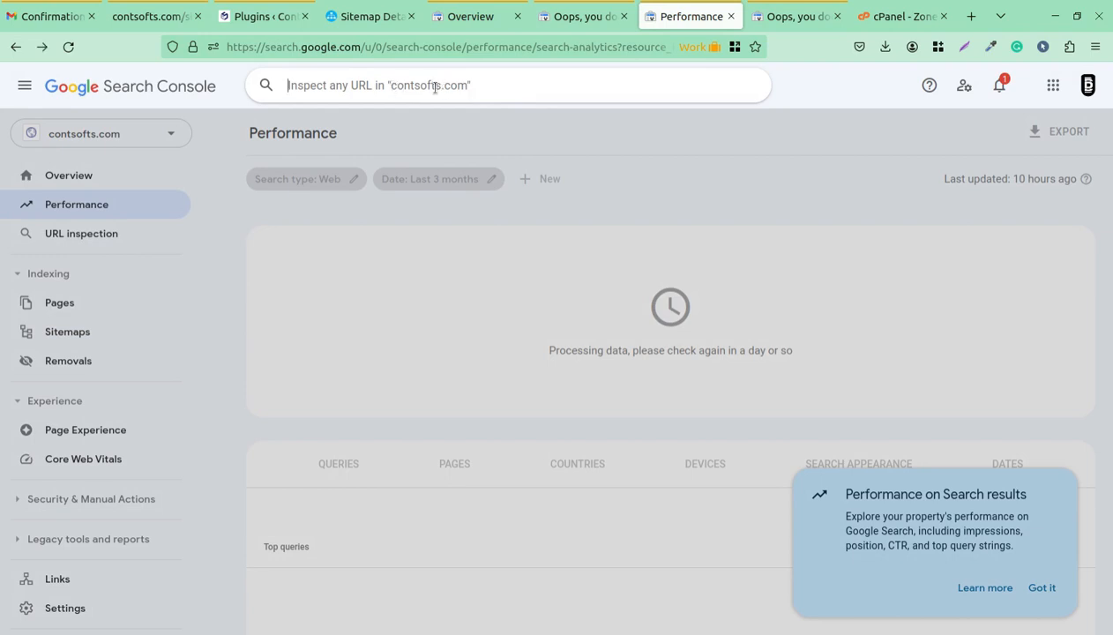
{"action": "type", "text": "contsoftw"}
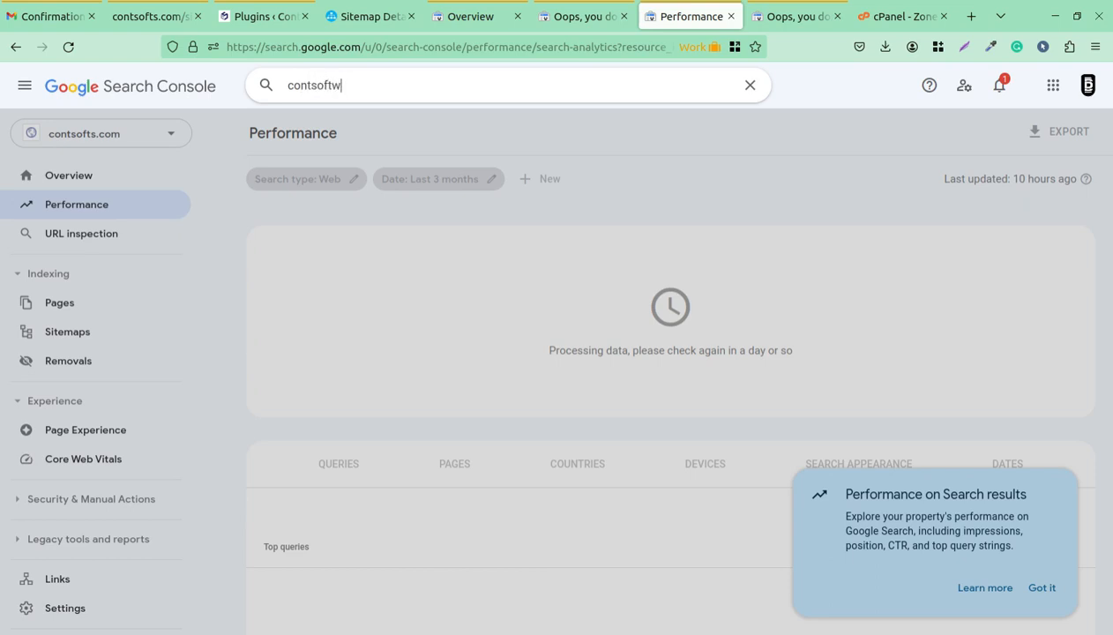
{"action": "key", "text": "BackSpace"}
{"action": "type", "text": "s.com"}
{"action": "key", "text": "Return"}
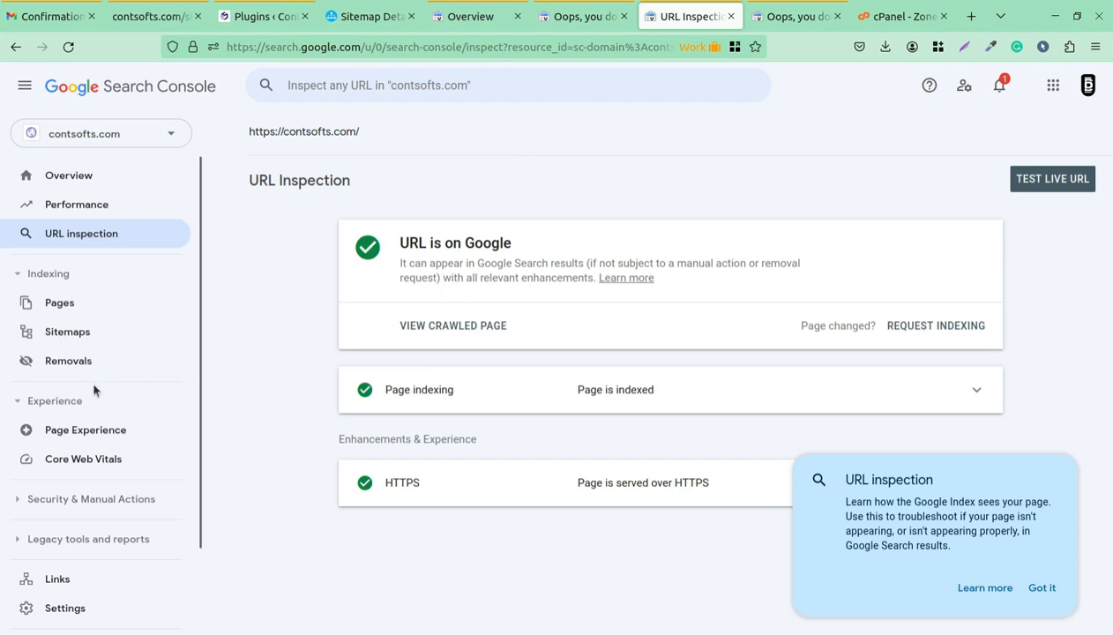
{"action": "left_click", "coordinate": [69, 331]}
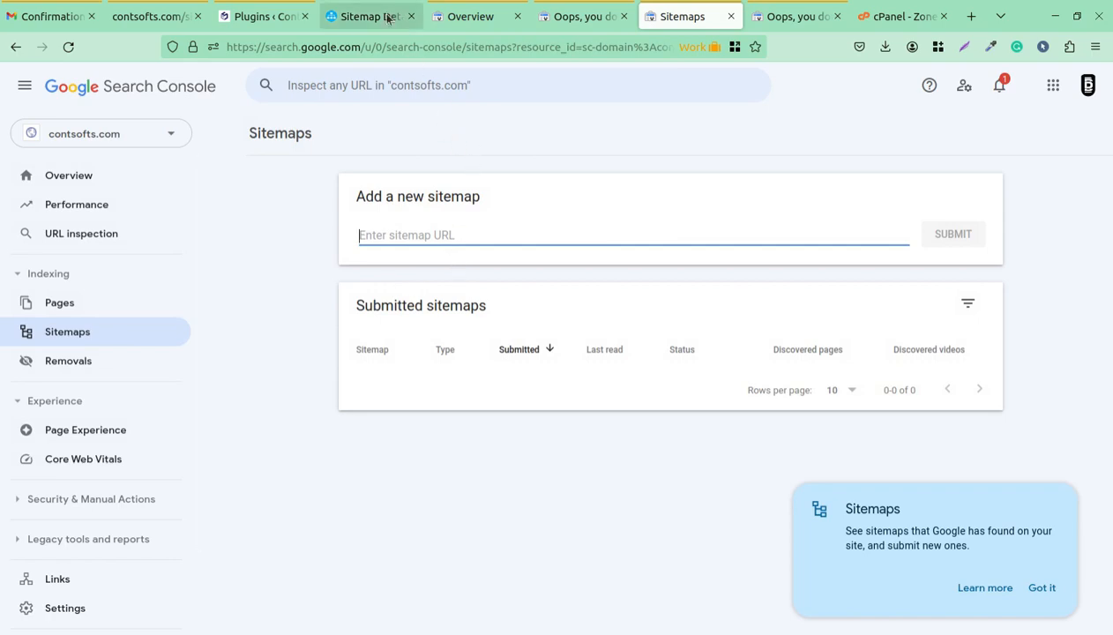
{"action": "left_click", "coordinate": [167, 24]}
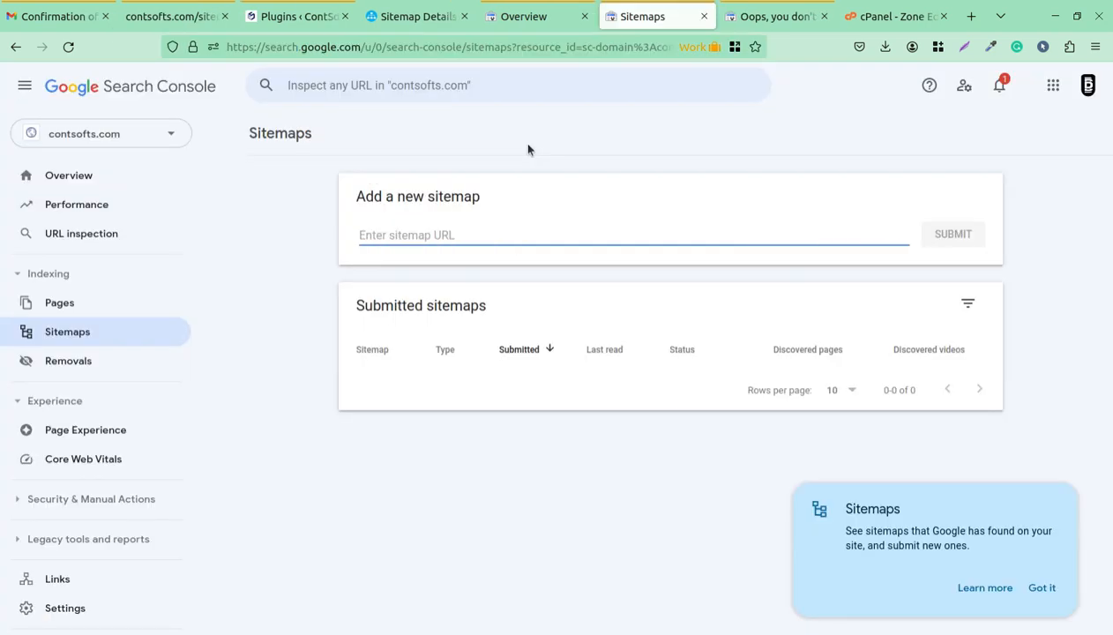
{"action": "type", "text": "https://contsofts.com/sitemap.xml"}
{"action": "left_click", "coordinate": [948, 237]}
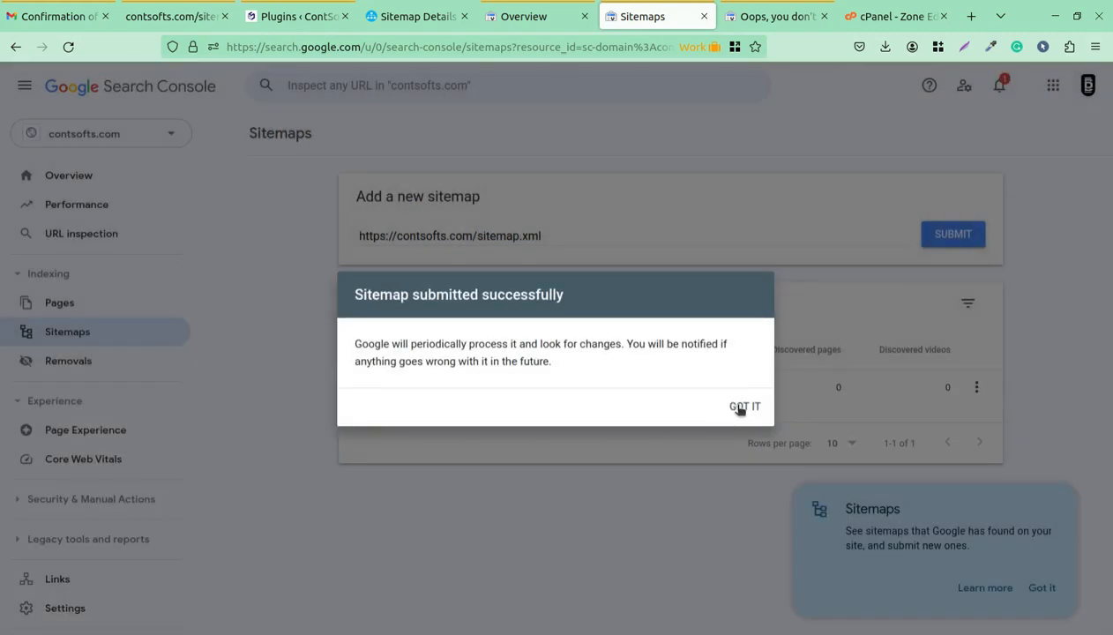
{"action": "left_click", "coordinate": [741, 407]}
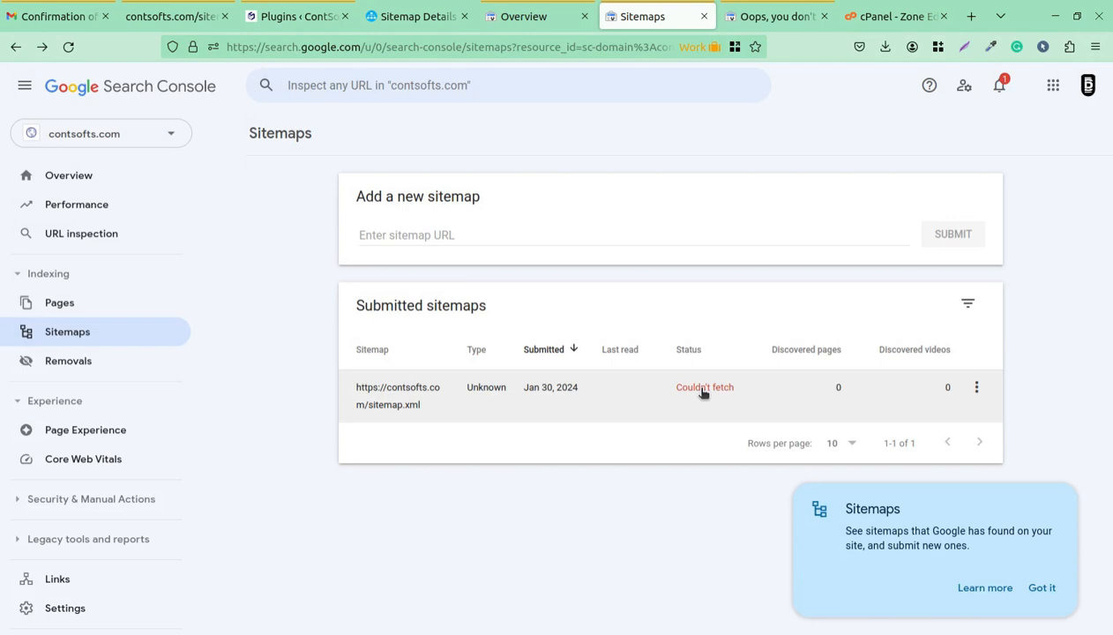
{"action": "left_click", "coordinate": [77, 176]}
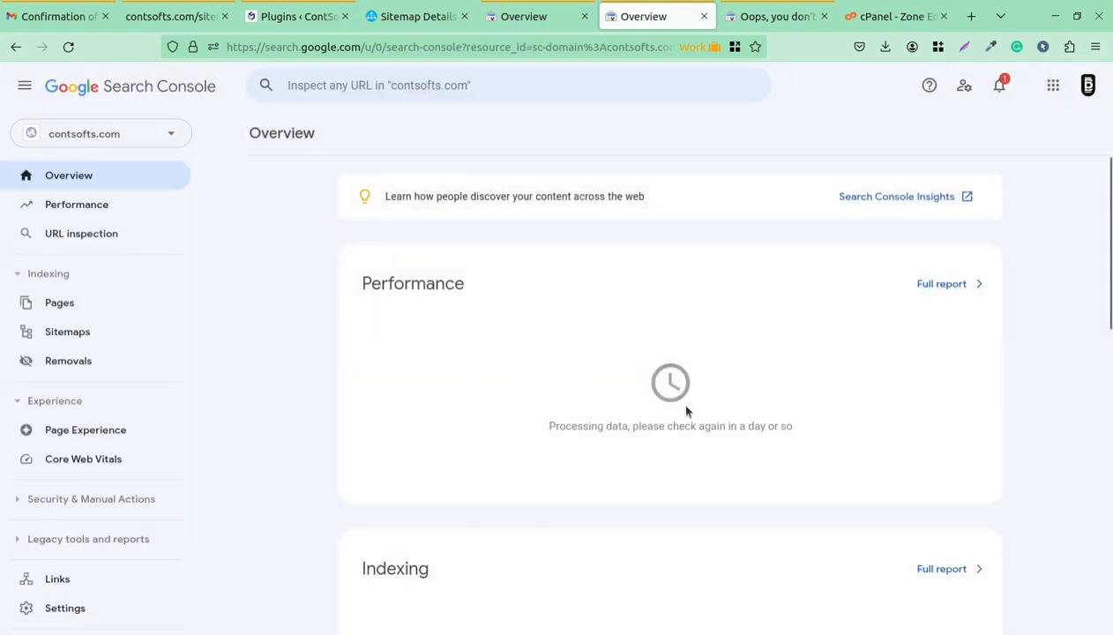
{"action": "left_click", "coordinate": [70, 338]}
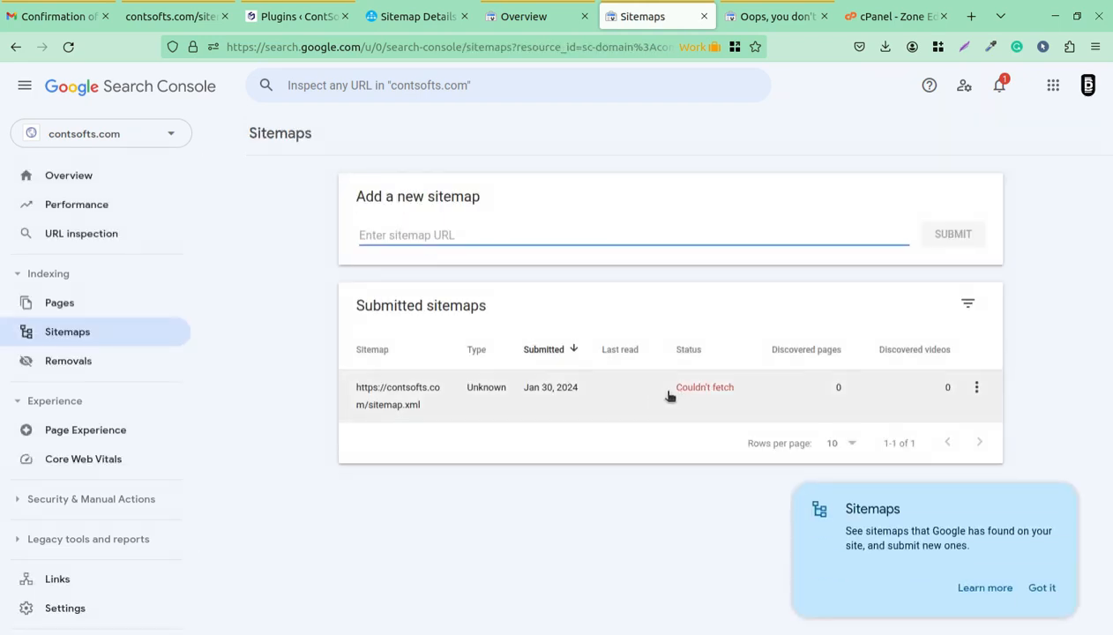